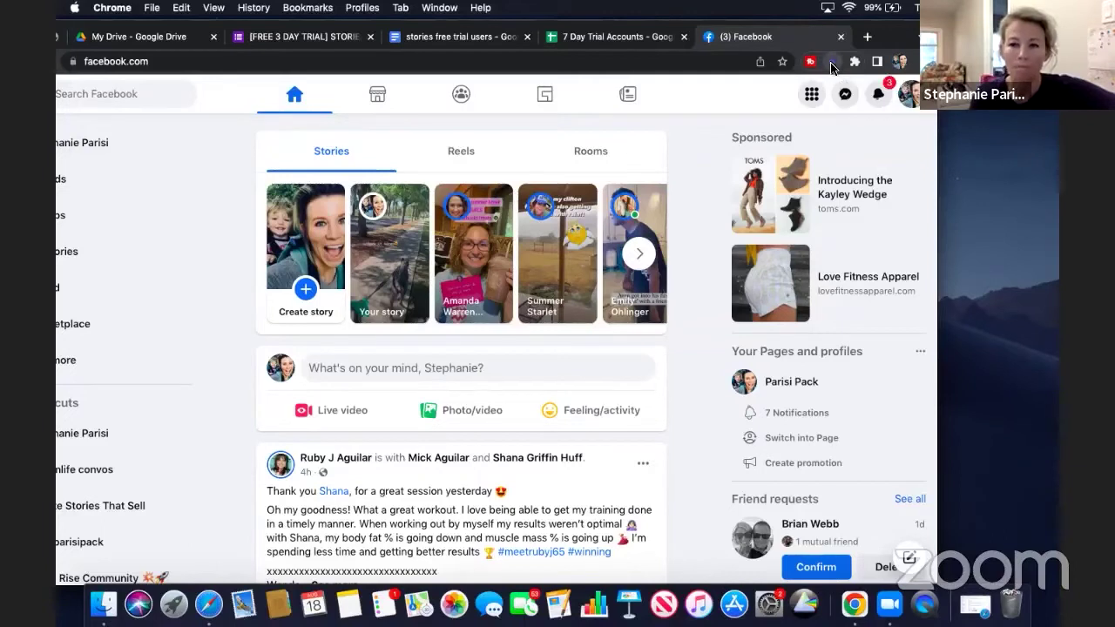
Open the Stories Prospector extension on Facebook and sync the recent stories
{"action": "left_click", "coordinate": [832, 63]}
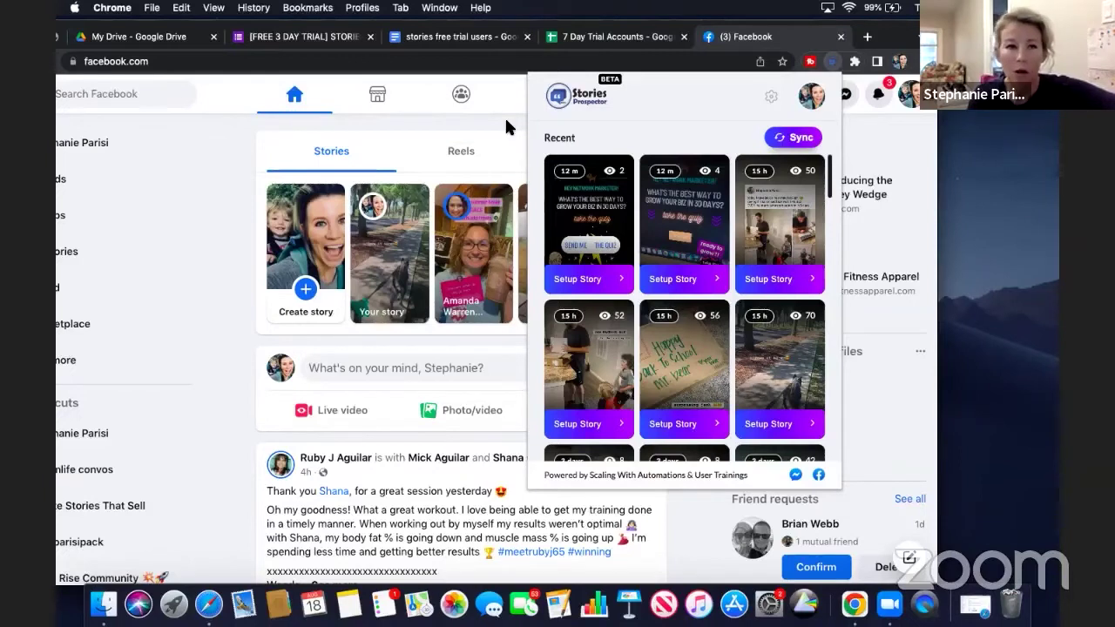
{"action": "left_click", "coordinate": [792, 139]}
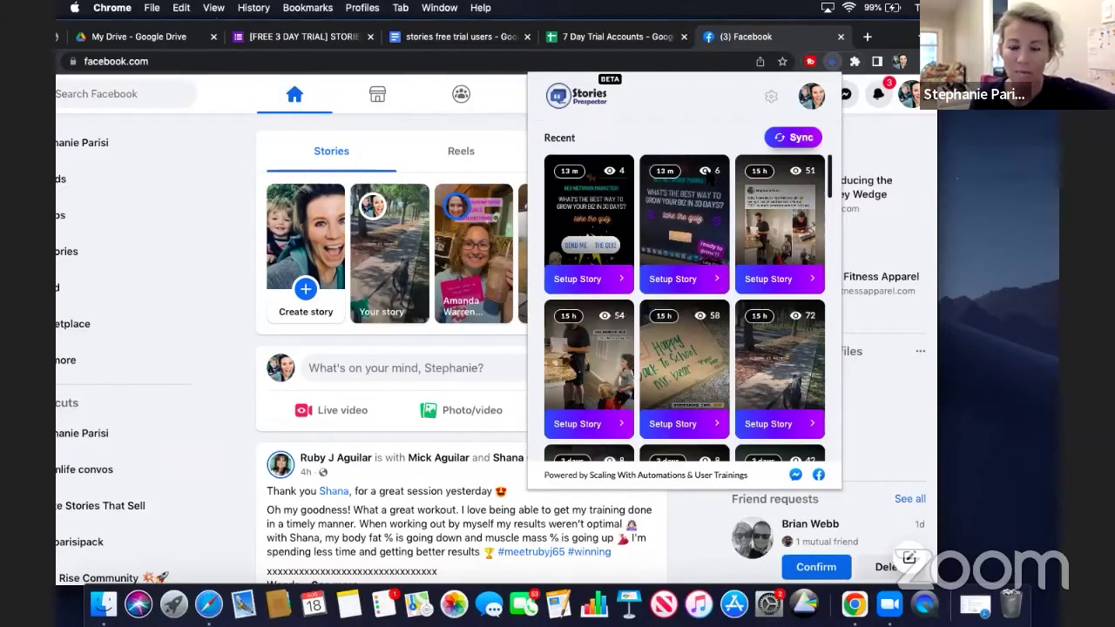
Examine the message setup options of the two newest quiz stories, without and with the poll
{"action": "left_click", "coordinate": [673, 278]}
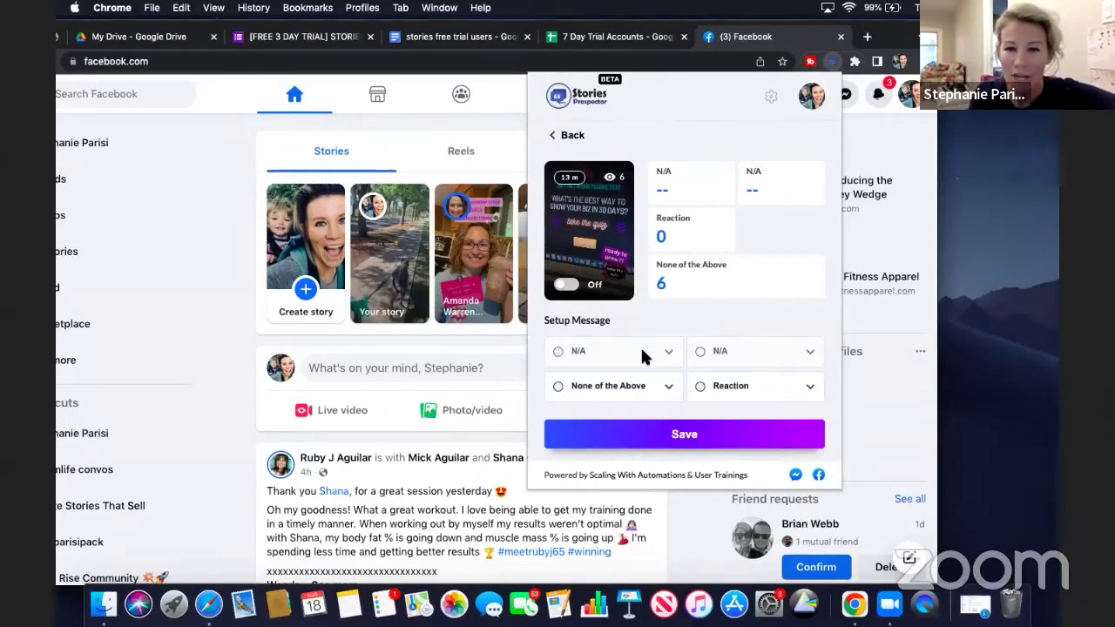
{"action": "left_click", "coordinate": [570, 135]}
{"action": "left_click", "coordinate": [582, 282]}
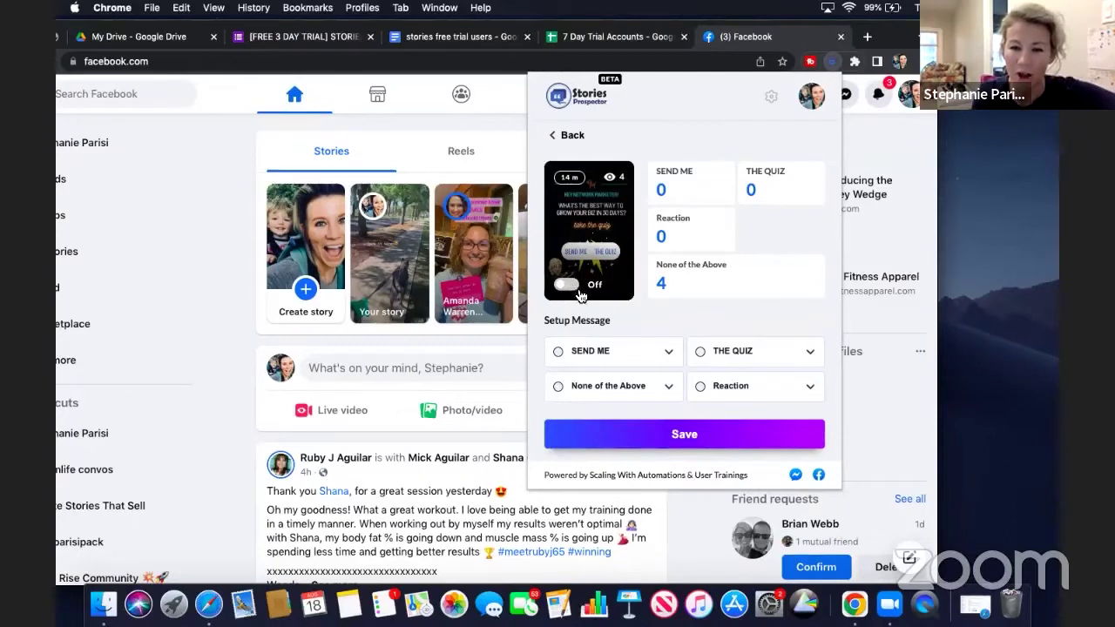
{"action": "left_click", "coordinate": [570, 136]}
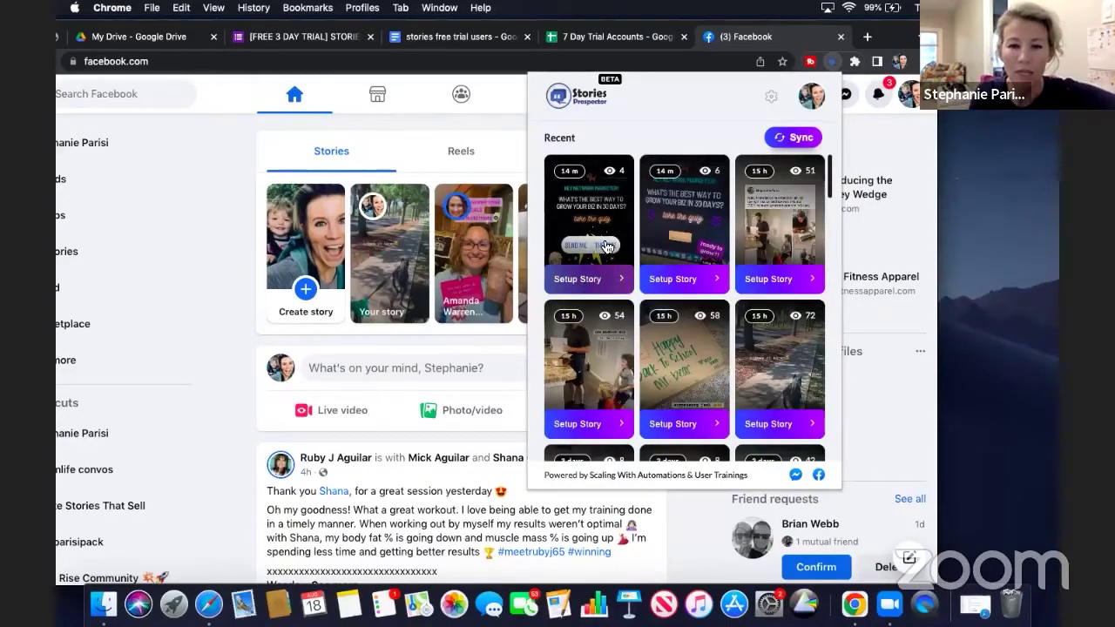
Add the message block "hey {First Name}!" to the "intro" message segment and update the segment
{"action": "left_click", "coordinate": [774, 100]}
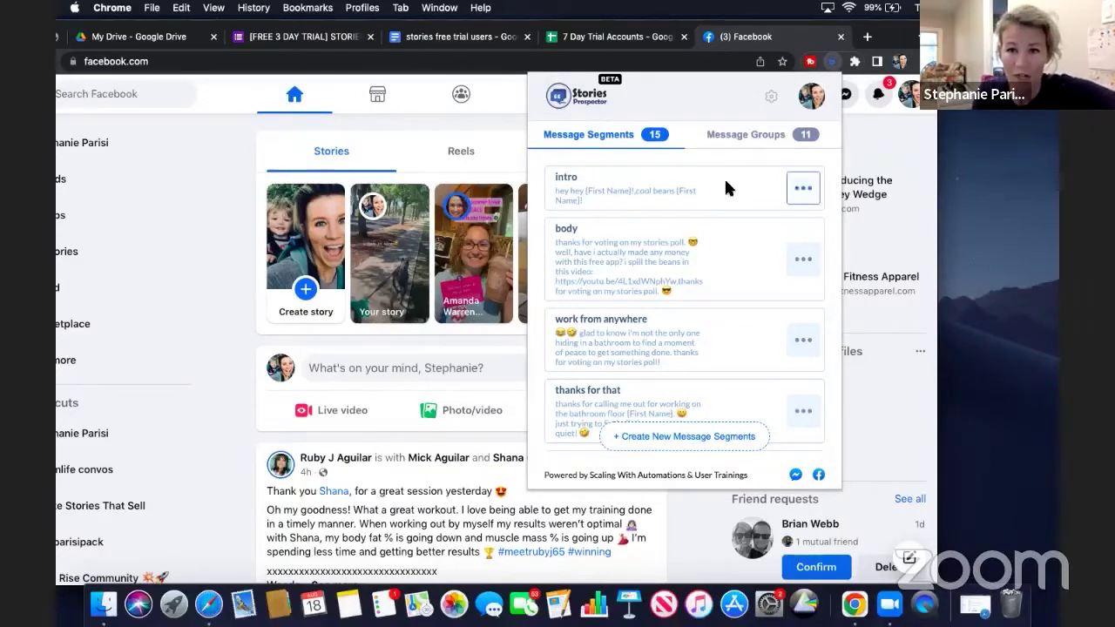
{"action": "left_click", "coordinate": [803, 191]}
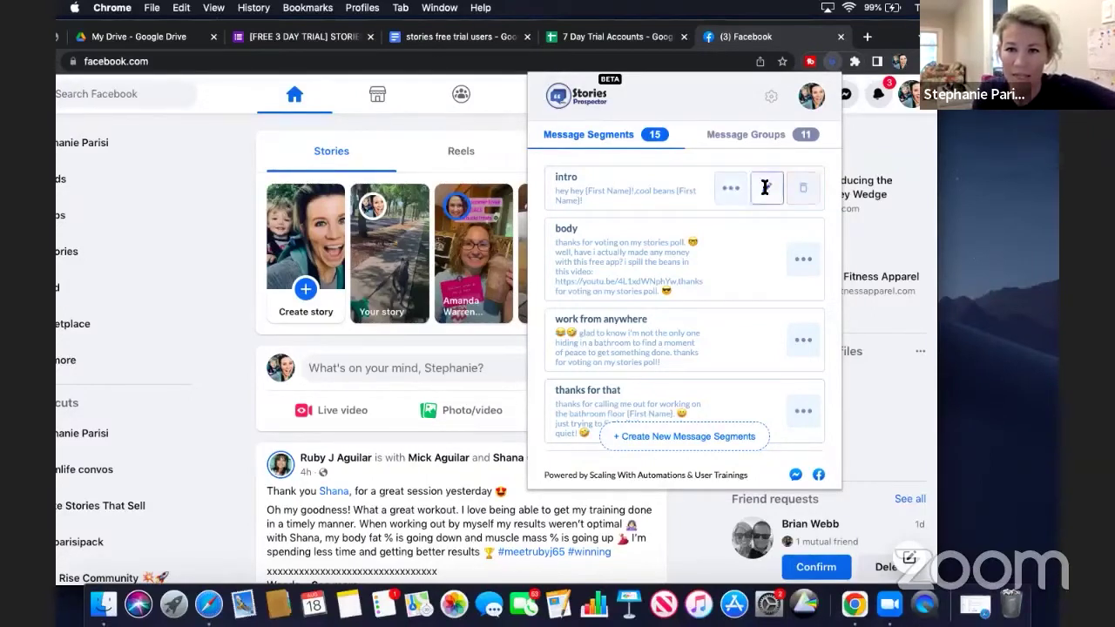
{"action": "left_click", "coordinate": [767, 188]}
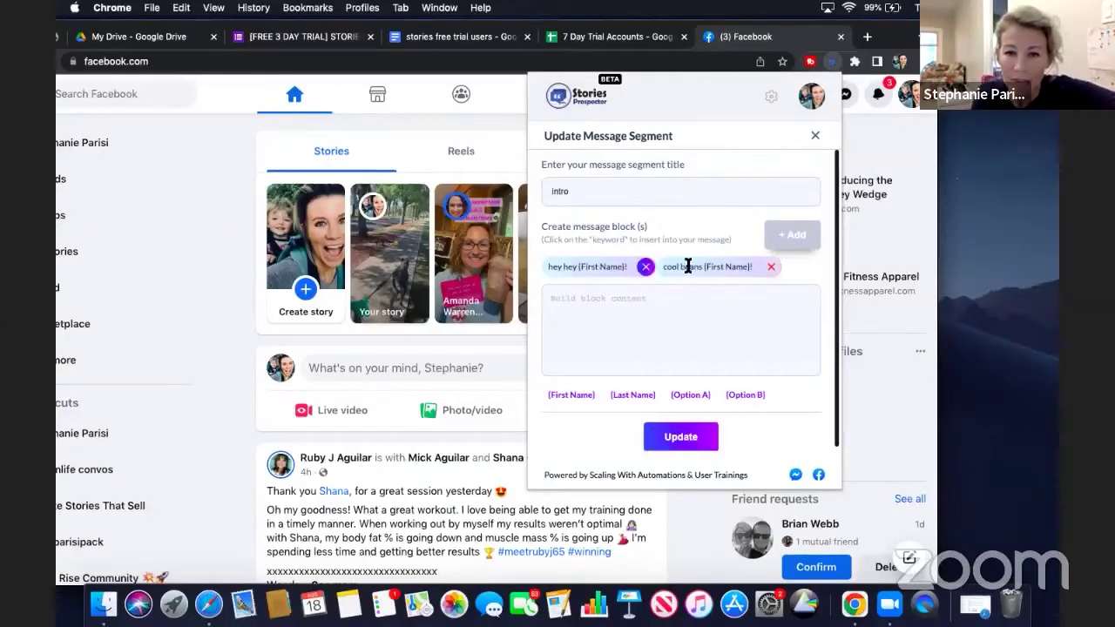
{"action": "left_click", "coordinate": [683, 302]}
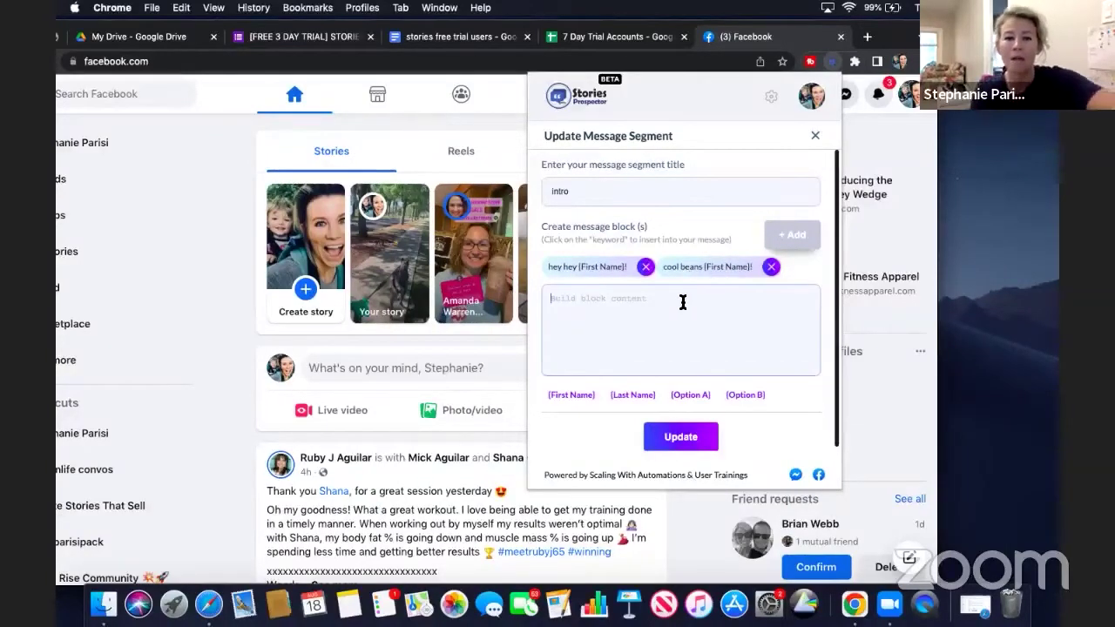
{"action": "type", "text": "hey"}
{"action": "left_click", "coordinate": [571, 395]}
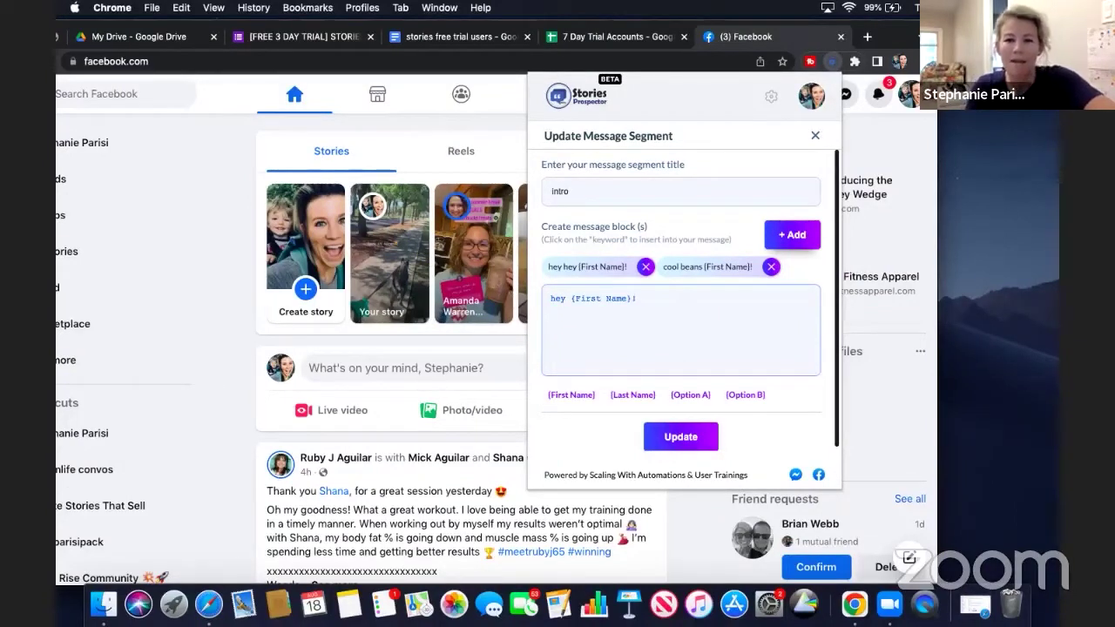
{"action": "left_click", "coordinate": [793, 234]}
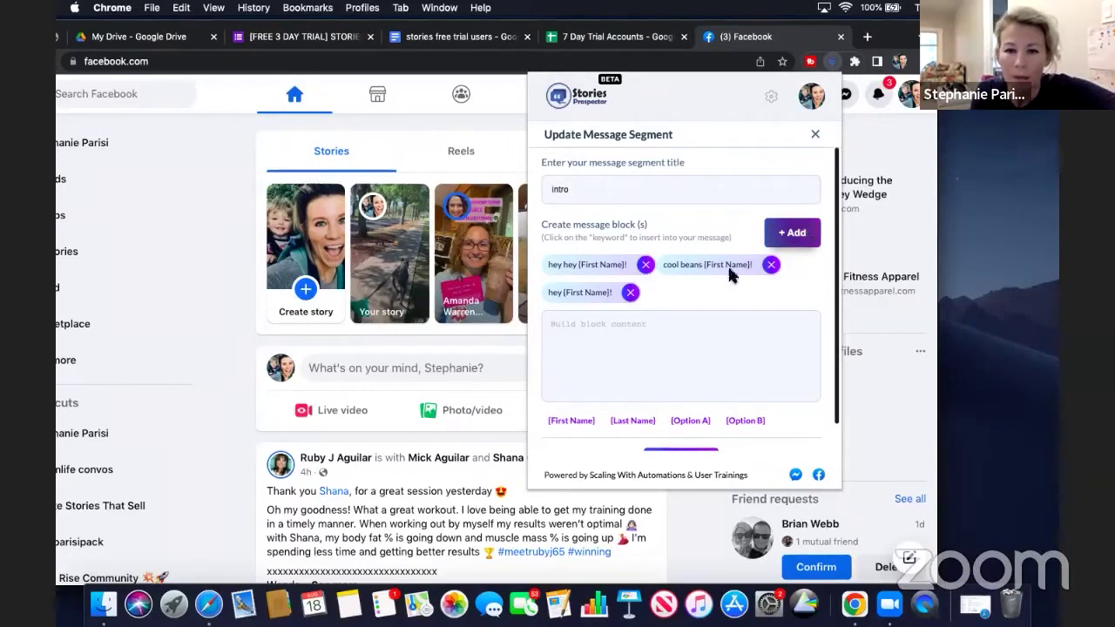
{"action": "scroll", "coordinate": [685, 440], "scroll_direction": "down", "scroll_amount": 1}
{"action": "left_click", "coordinate": [683, 433]}
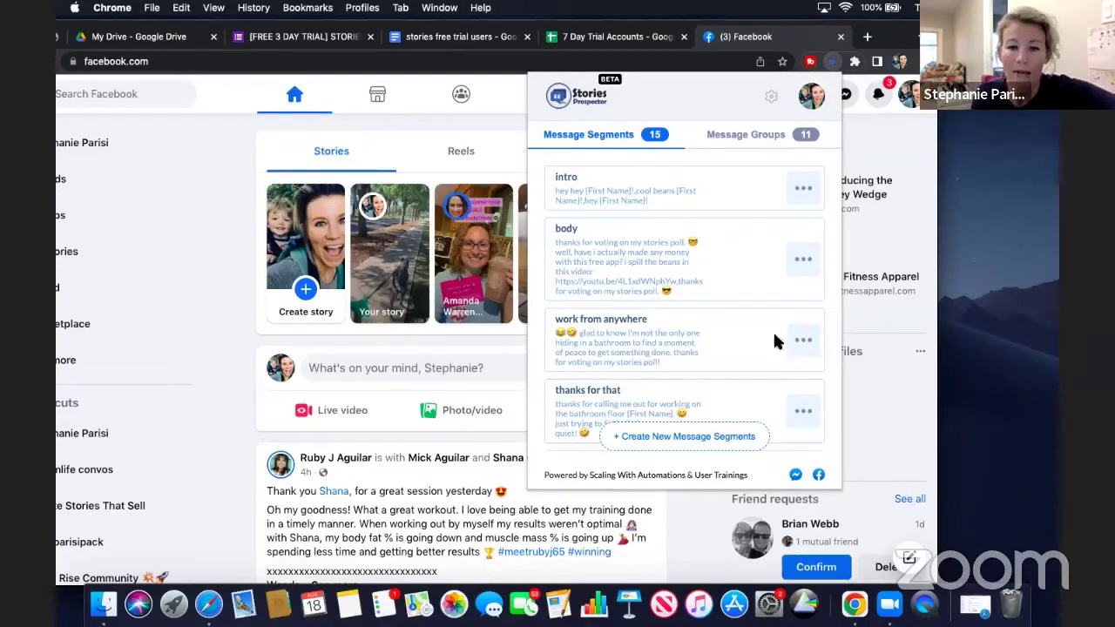
{"action": "left_click", "coordinate": [702, 436]}
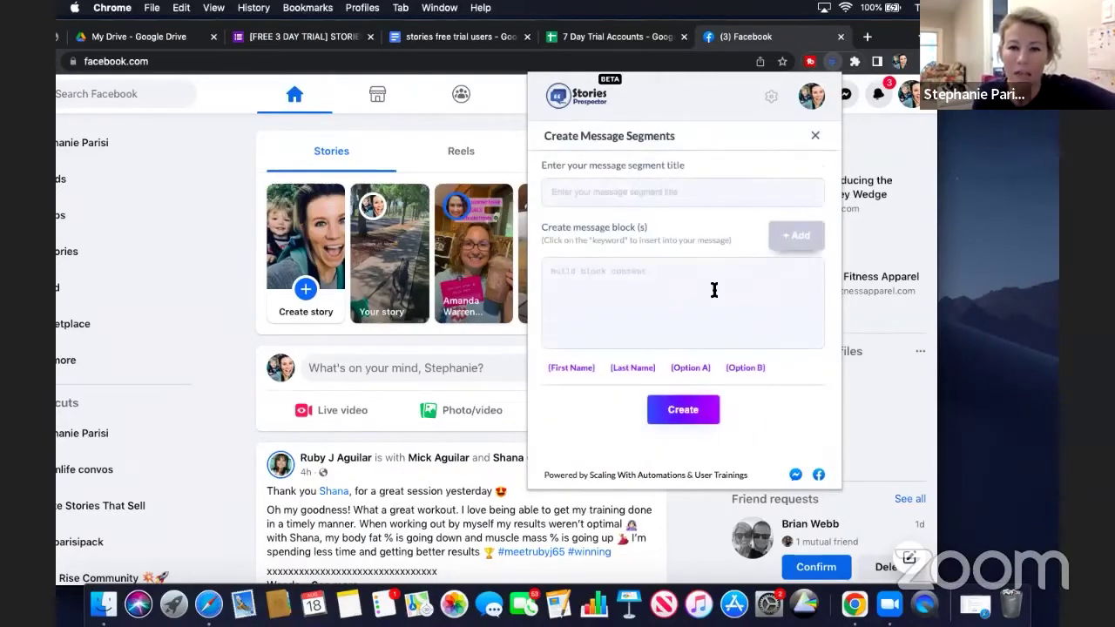
{"action": "left_click", "coordinate": [634, 190]}
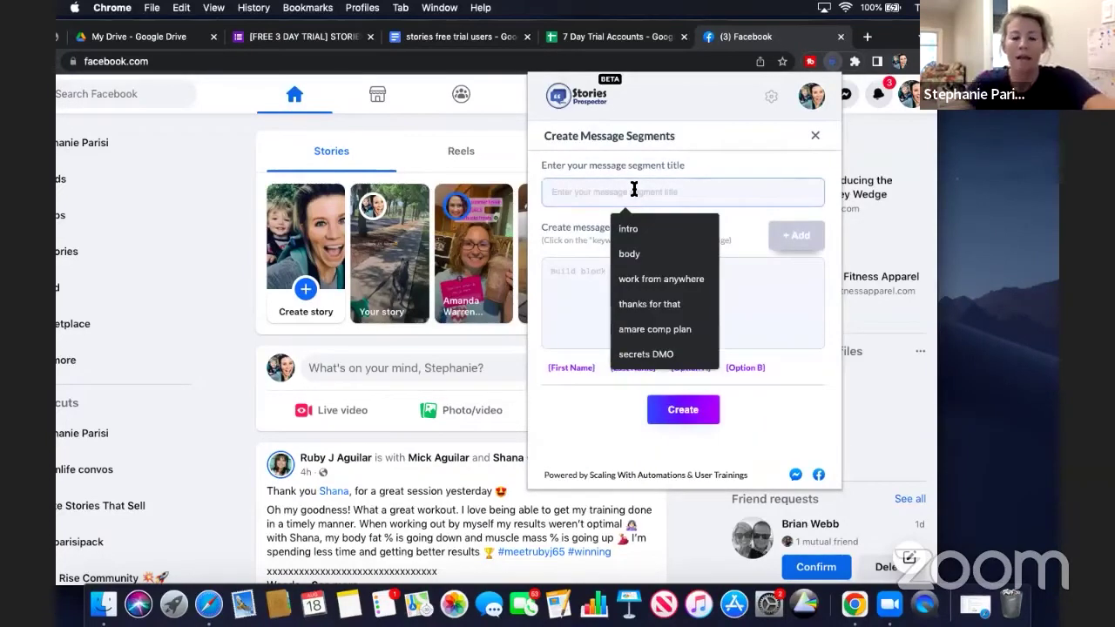
{"action": "type", "text": "mim qu"}
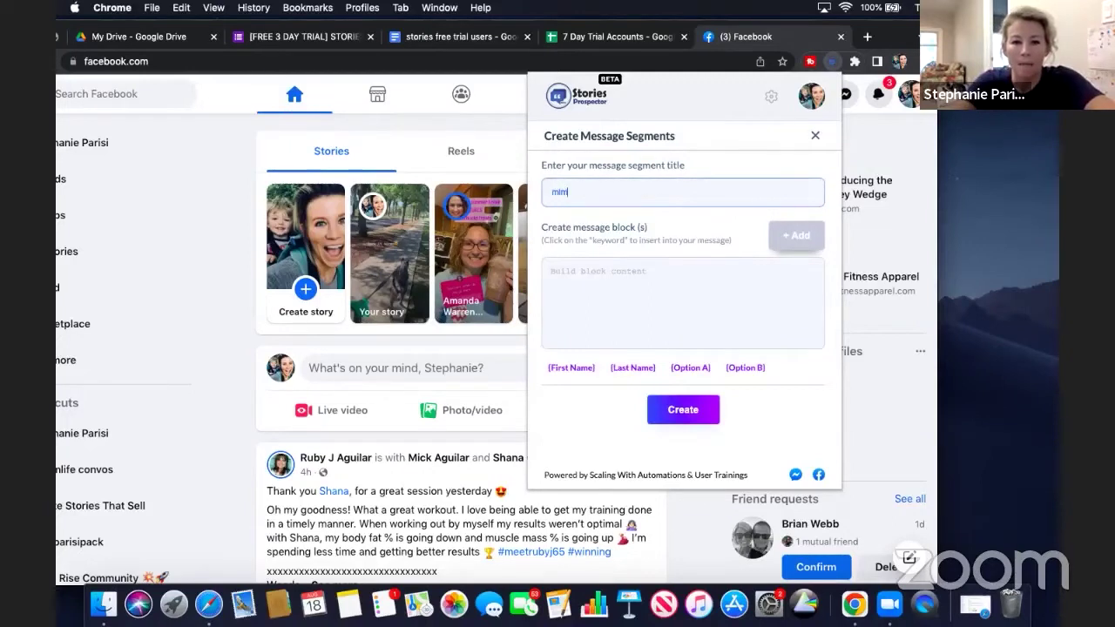
{"action": "type", "text": "iz"}
{"action": "left_click", "coordinate": [612, 277]}
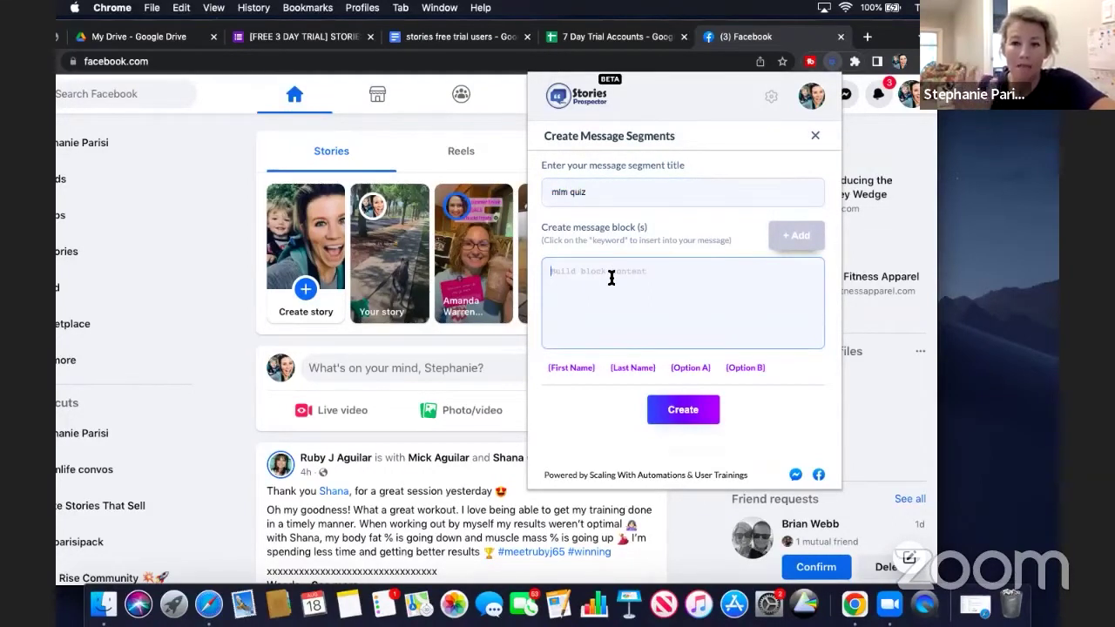
{"action": "type", "text": "you can take the "}
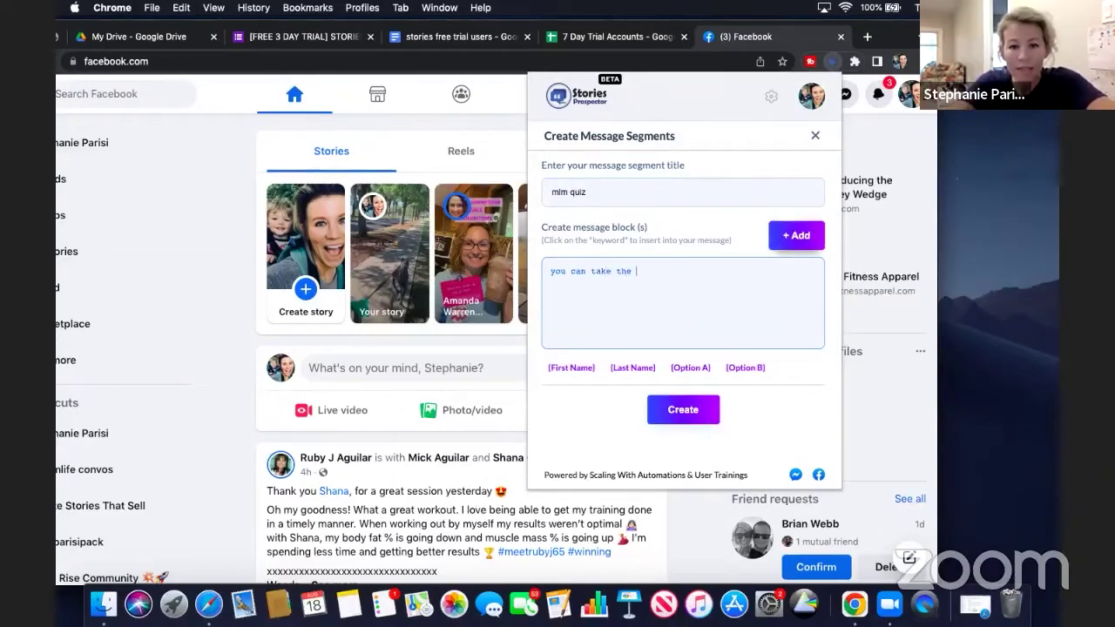
{"action": "type", "text": "quiz here:"}
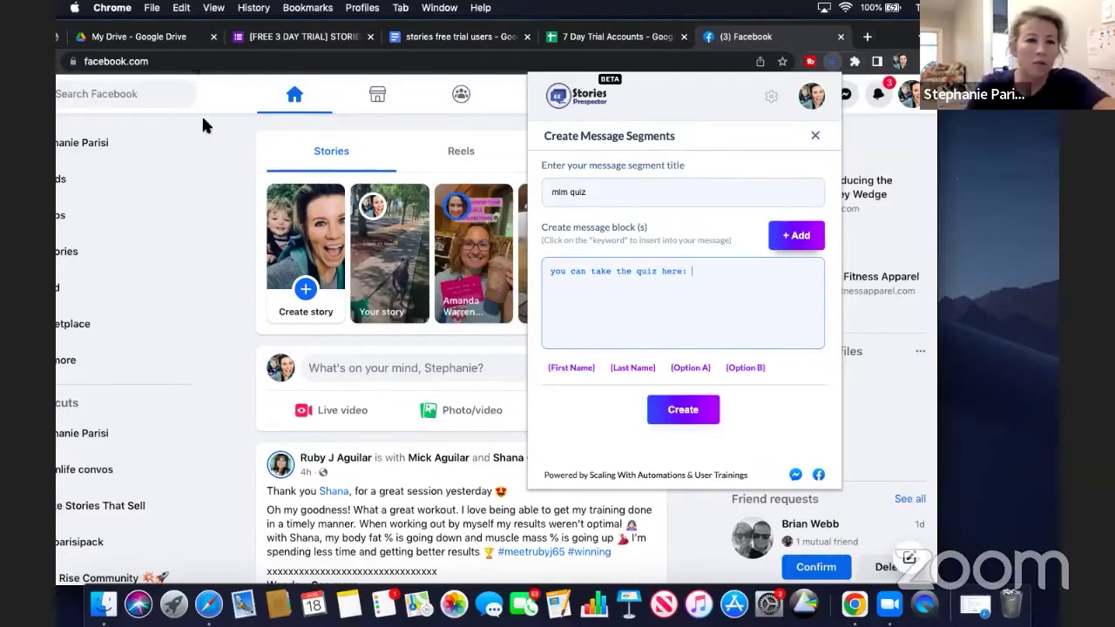
{"action": "left_click", "coordinate": [866, 36]}
{"action": "type", "text": "www.parisipack.com/bi"}
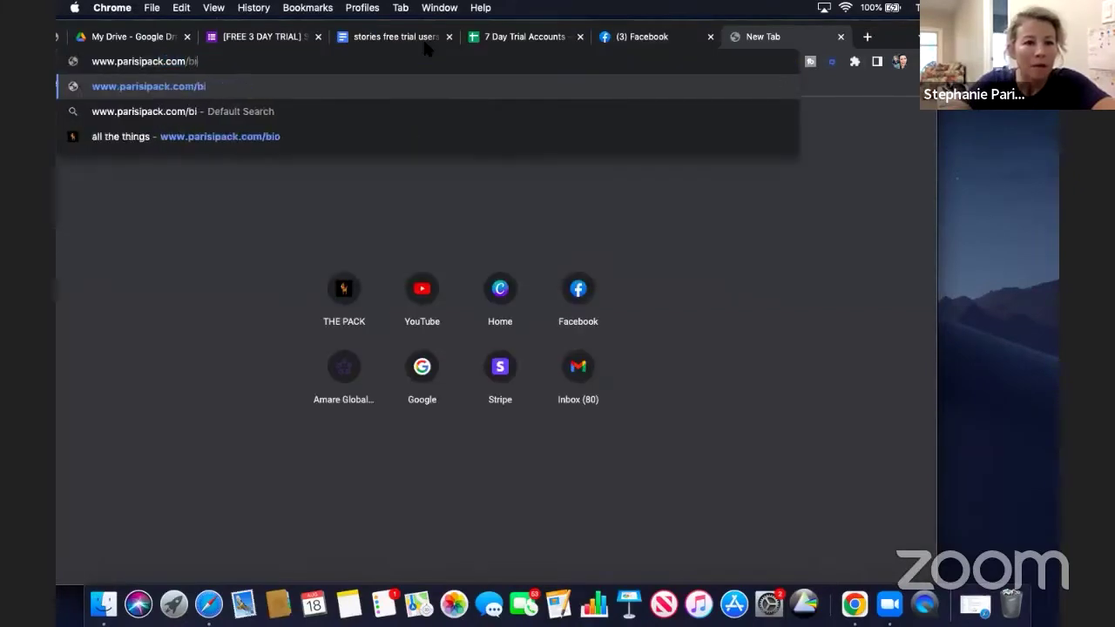
{"action": "type", "text": "o"}
{"action": "key", "text": "Return"}
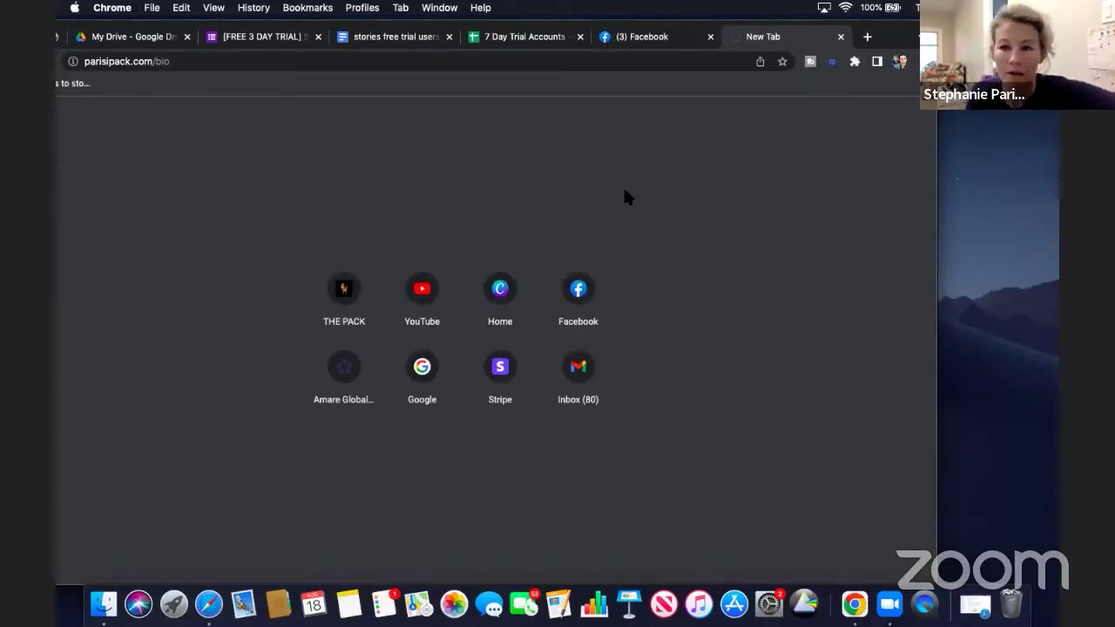
{"action": "left_click", "coordinate": [131, 63]}
{"action": "key", "text": "BackSpace"}
{"action": "key", "text": "BackSpace"}
{"action": "key", "text": "BackSpace"}
{"action": "key", "text": "BackSpace"}
{"action": "type", "text": "."}
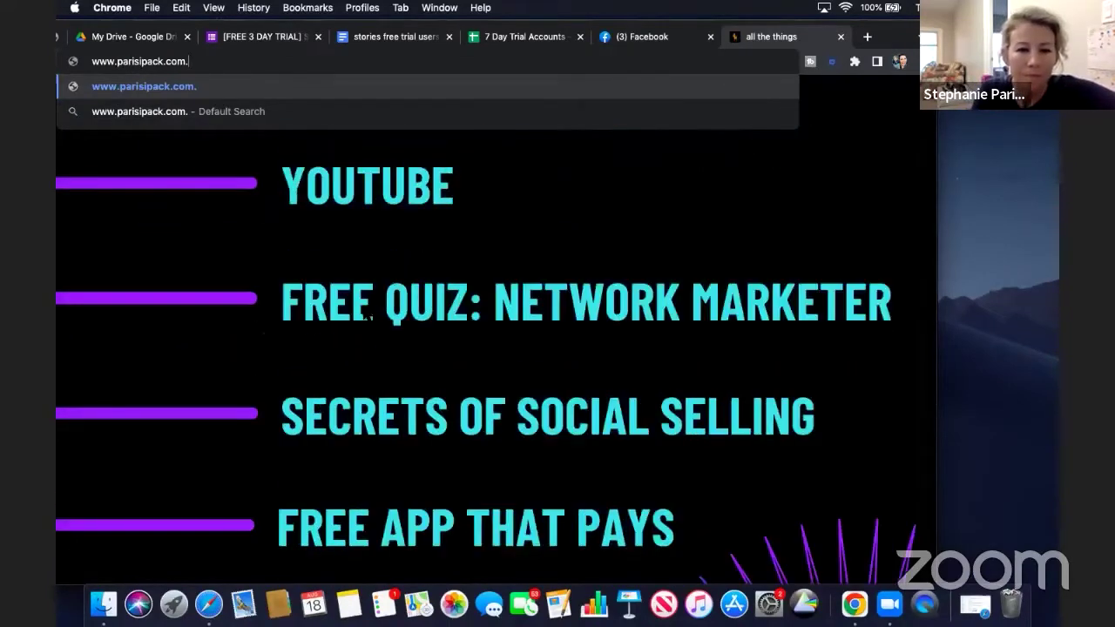
Open the "Free Quiz: Network Marketer" link and copy the quiz page's full URL
{"action": "left_click", "coordinate": [557, 303]}
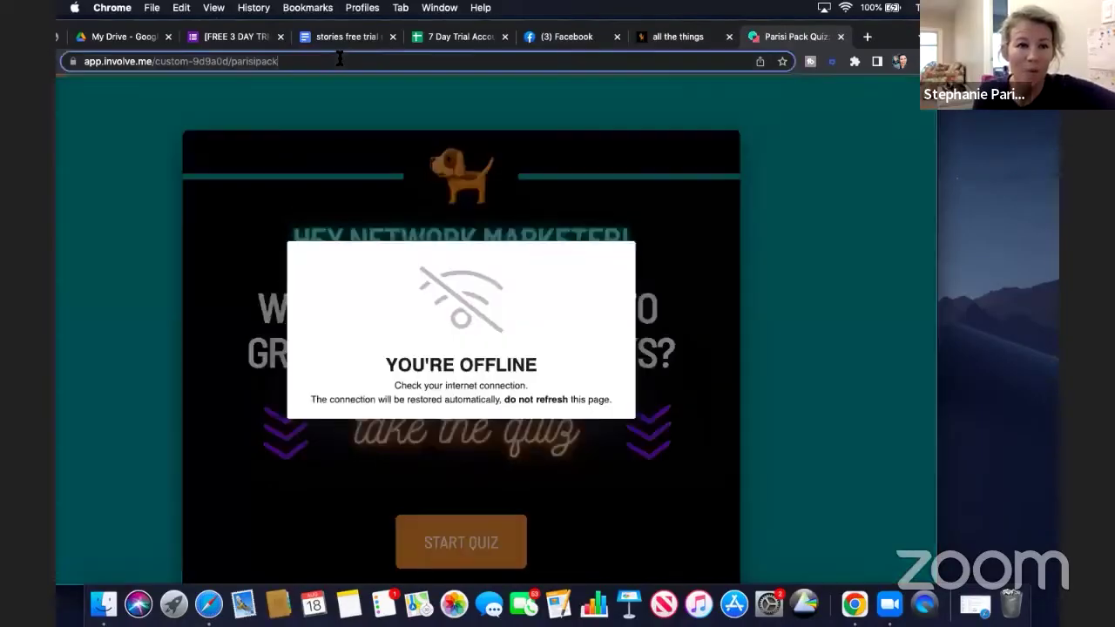
{"action": "left_click", "coordinate": [340, 59]}
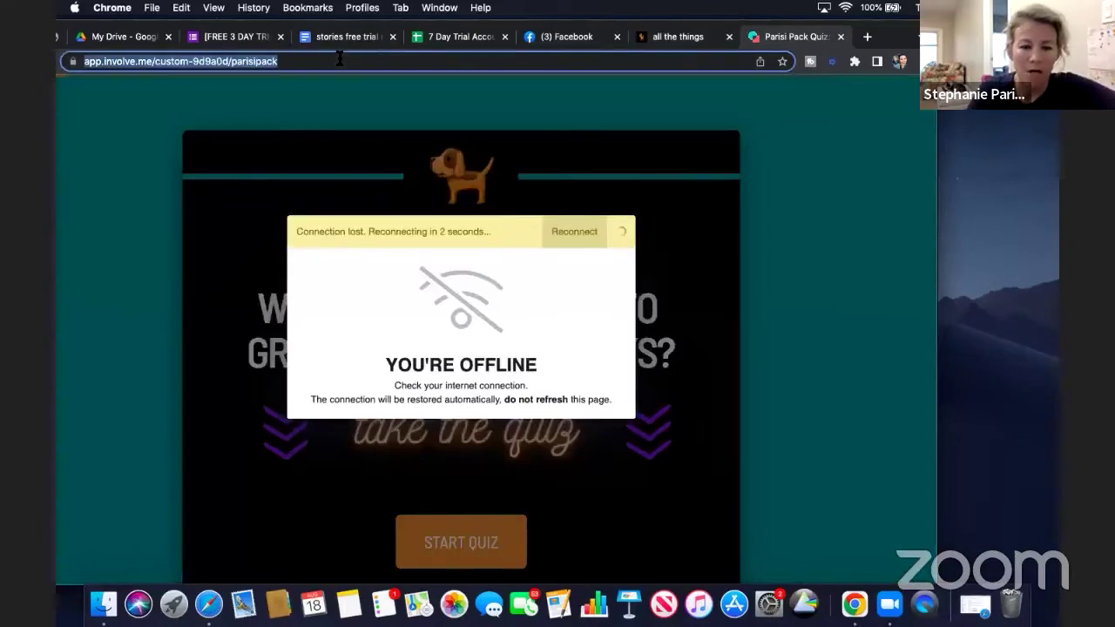
{"action": "left_click", "coordinate": [384, 60]}
{"action": "left_click_drag", "start_coordinate": [384, 59], "coordinate": [84, 55]}
{"action": "key", "text": "super+c"}
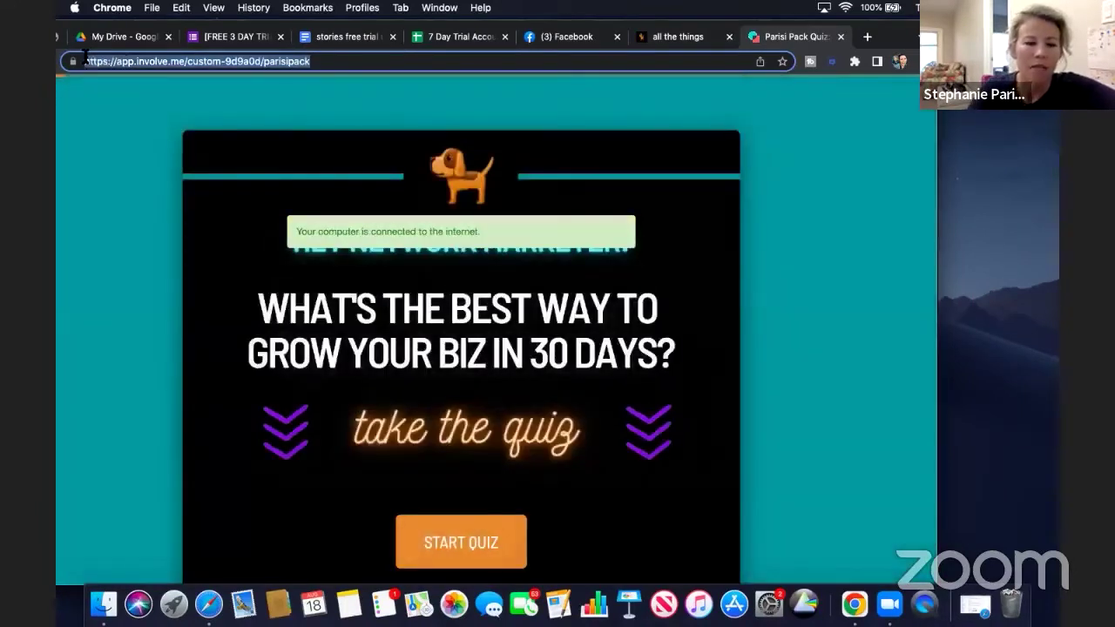
Return to Facebook, reopen Stories Prospector's message settings and start a new message segment titled "mlm quiz"
{"action": "left_click", "coordinate": [686, 39]}
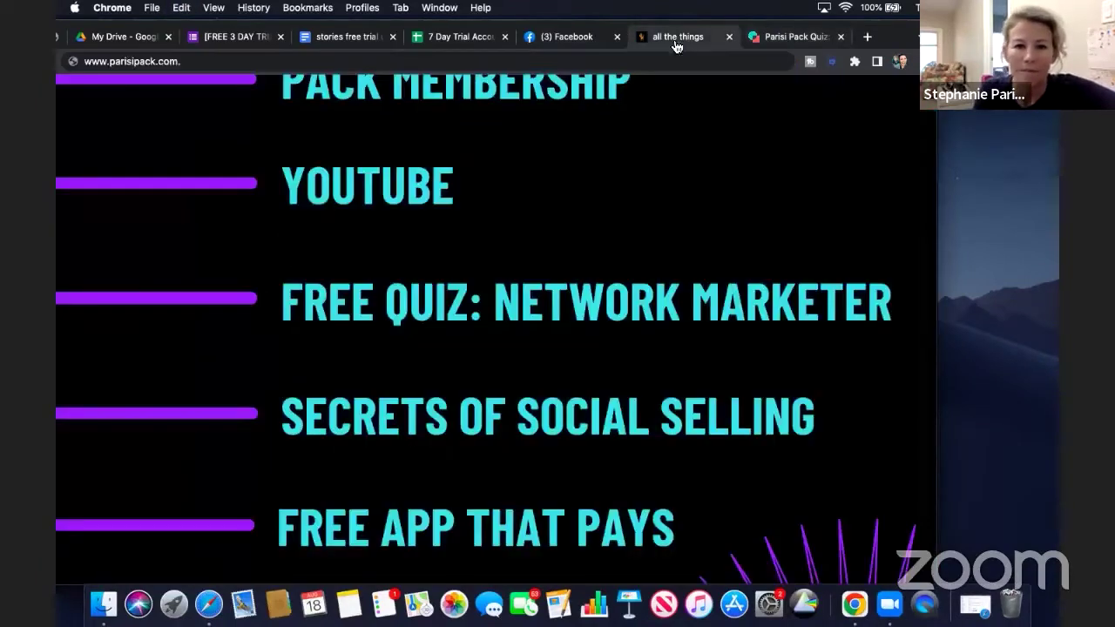
{"action": "left_click", "coordinate": [557, 37]}
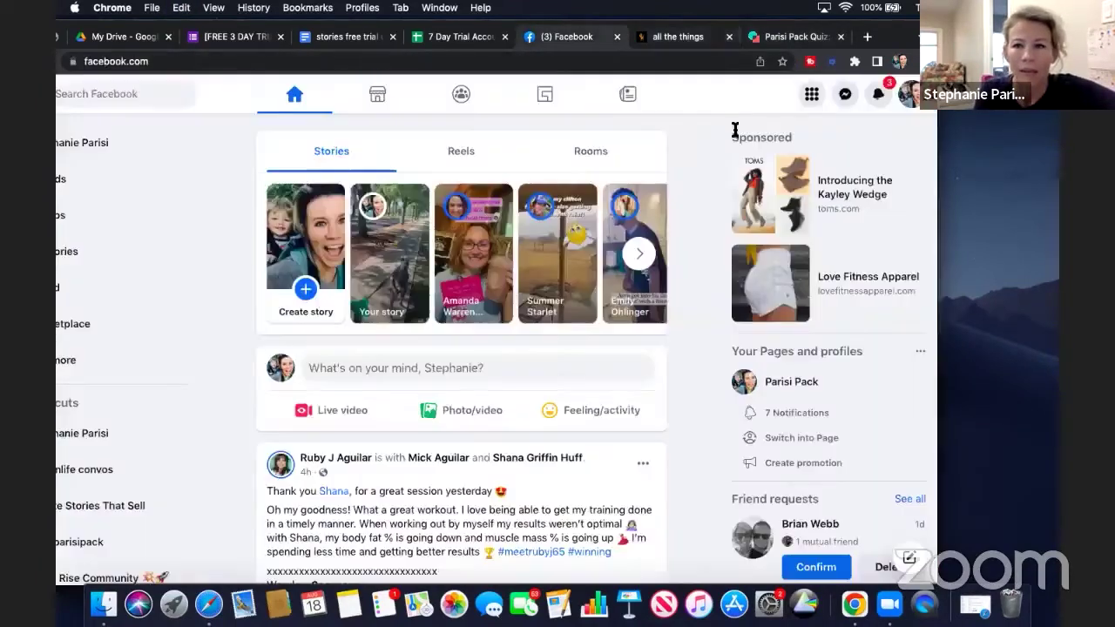
{"action": "left_click", "coordinate": [832, 61]}
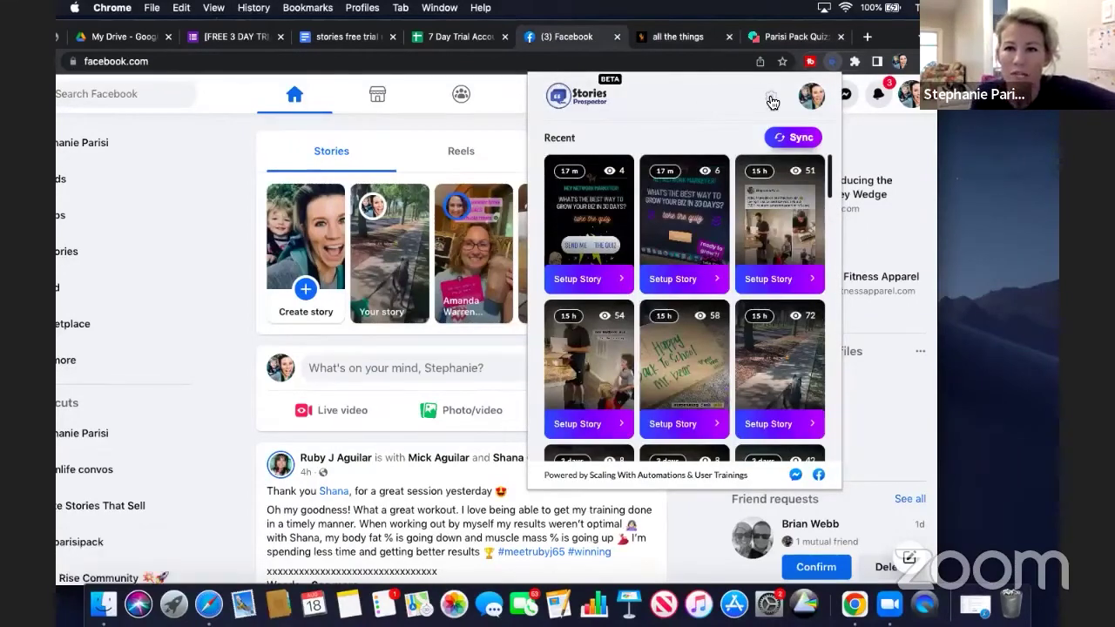
{"action": "left_click", "coordinate": [771, 97]}
{"action": "left_click", "coordinate": [659, 218]}
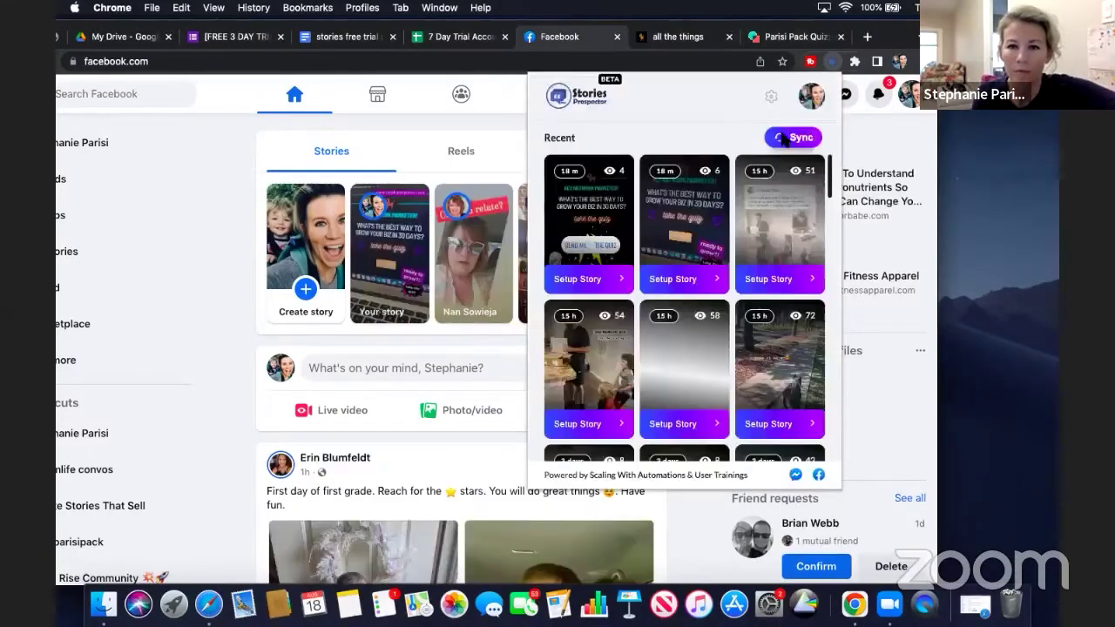
{"action": "left_click", "coordinate": [770, 100]}
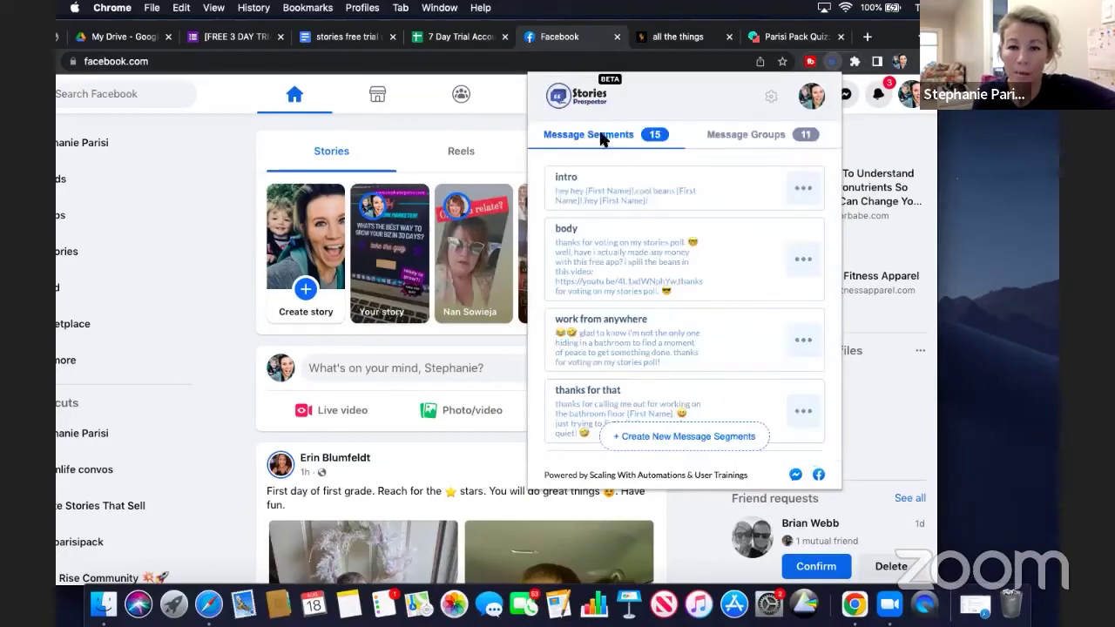
{"action": "left_click", "coordinate": [687, 438]}
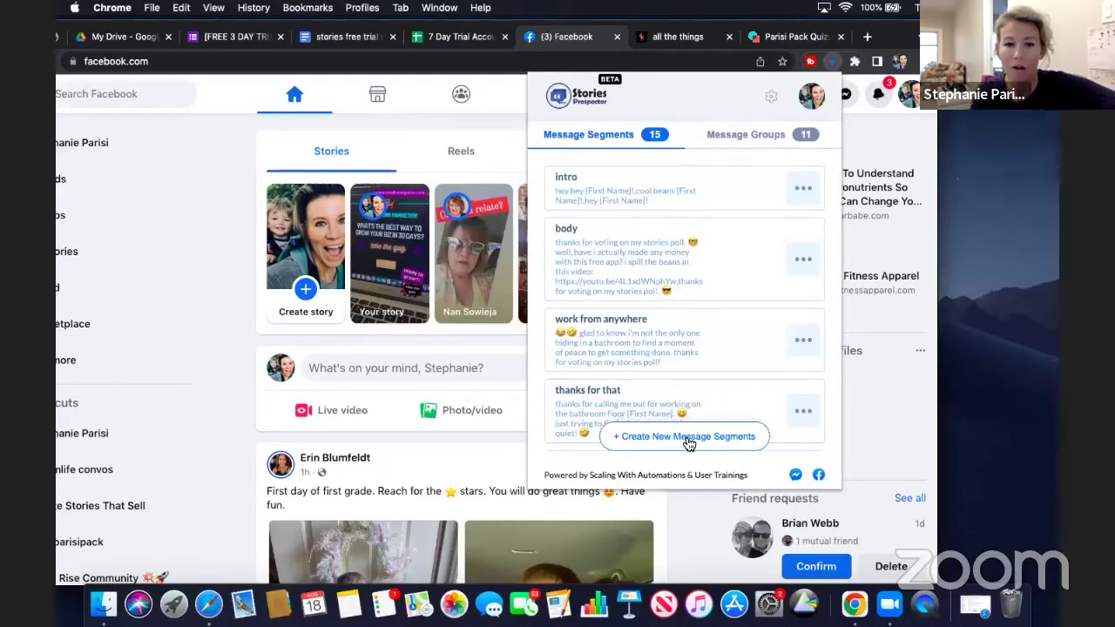
{"action": "left_click", "coordinate": [670, 205]}
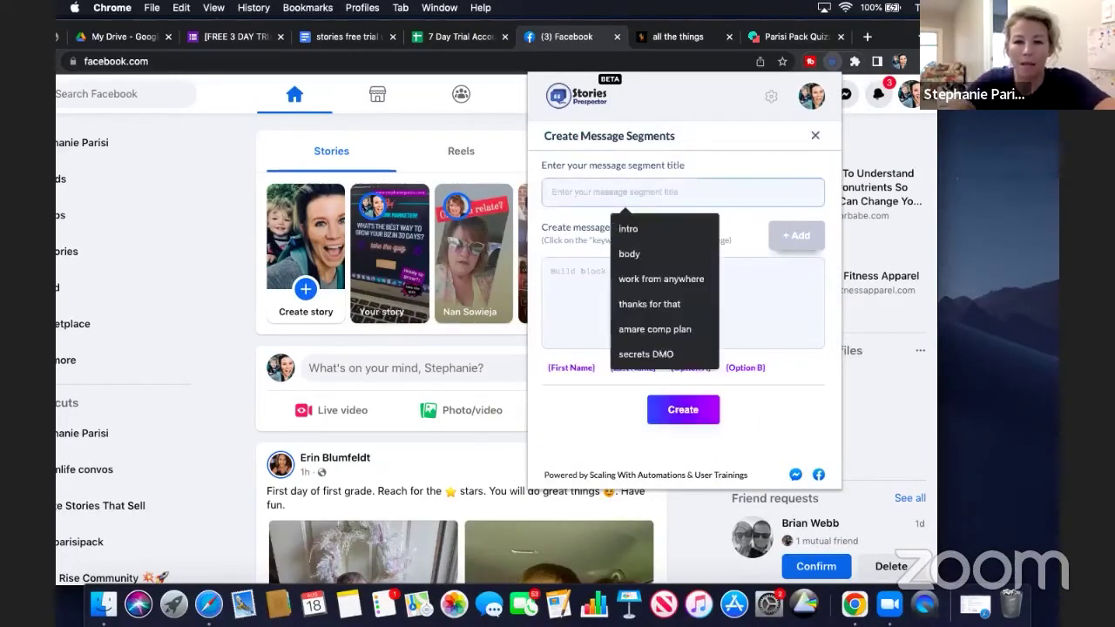
{"action": "type", "text": "mlm quiz"}
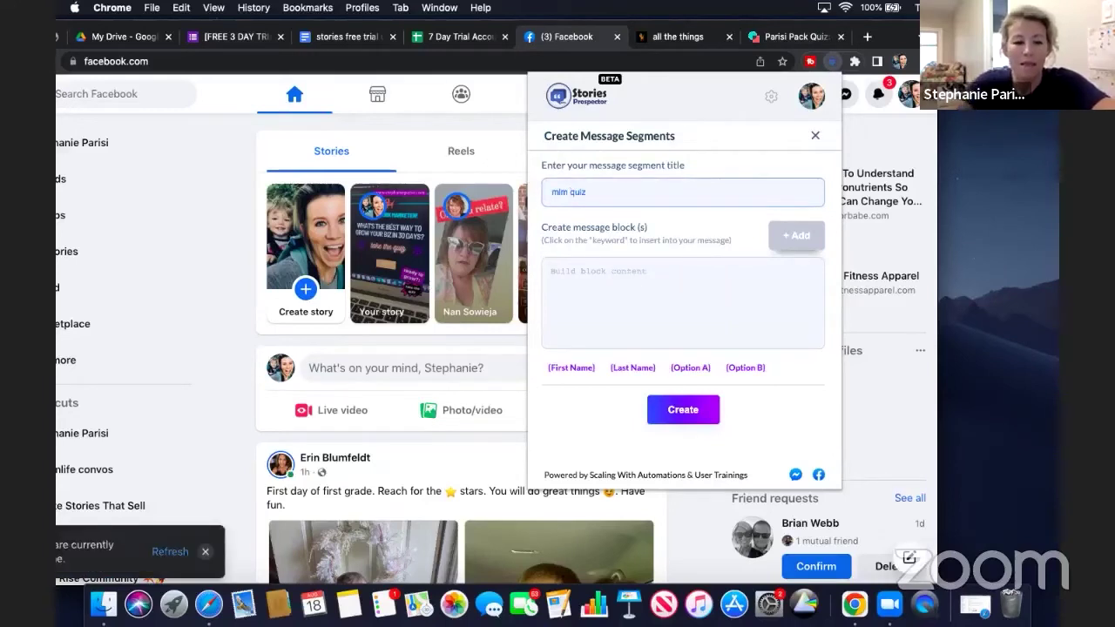
Add a message block reading "you can take the quiz here:" followed by the copied quiz URL, and create the segment
{"action": "key", "text": "Tab"}
{"action": "type", "text": "h"}
{"action": "type", "text": "ou c"}
{"action": "type", "text": "an take the "}
{"action": "type", "text": "quiz he"}
{"action": "type", "text": "re:"}
{"action": "key", "text": "Return"}
{"action": "key", "text": "super+v"}
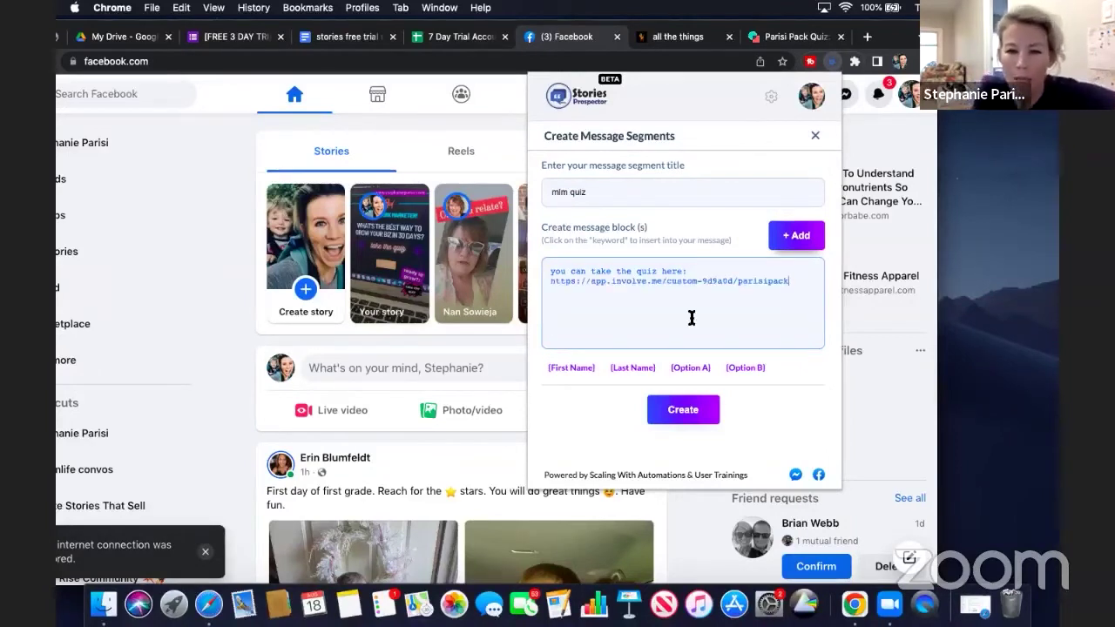
{"action": "left_click", "coordinate": [796, 235]}
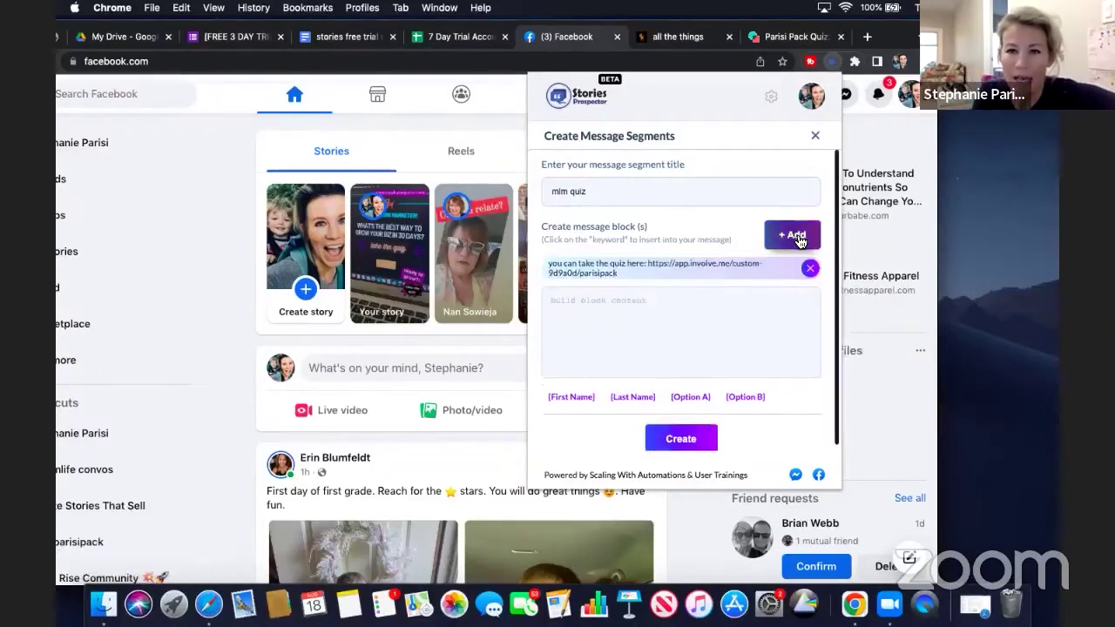
{"action": "left_click", "coordinate": [700, 440]}
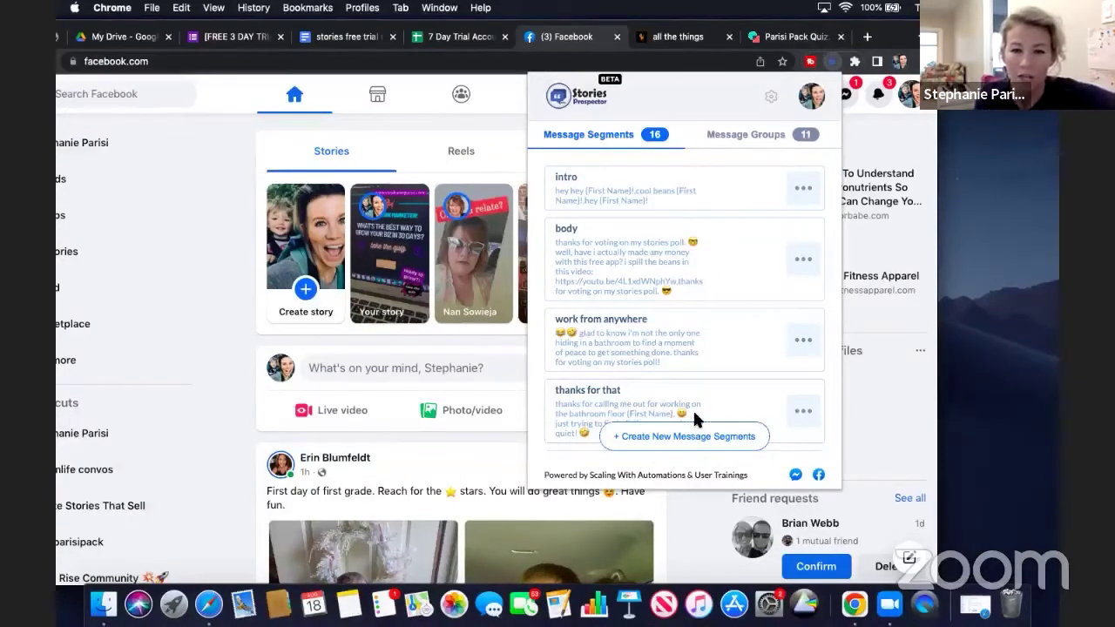
Add a second message block to the "mlm quiz" segment reading "go here to take the quiz:" followed by the copied quiz URL, and update it
{"action": "scroll", "coordinate": [668, 405], "scroll_direction": "down", "scroll_amount": 5}
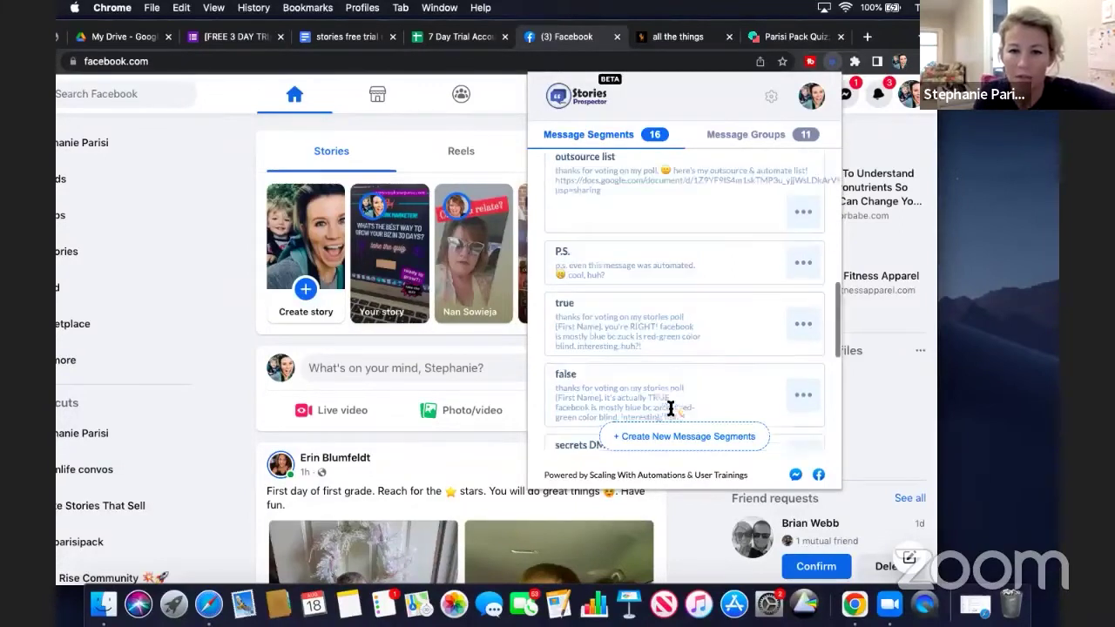
{"action": "scroll", "coordinate": [668, 405], "scroll_direction": "down", "scroll_amount": 5}
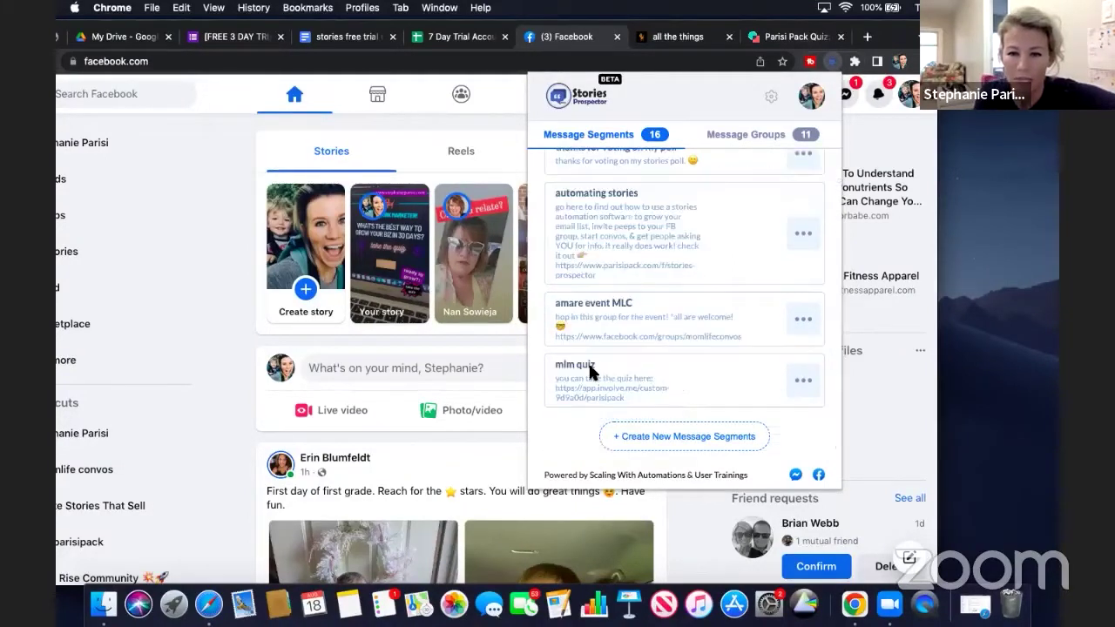
{"action": "left_click", "coordinate": [799, 384]}
{"action": "left_click", "coordinate": [773, 378]}
{"action": "type", "text": "go here to t"}
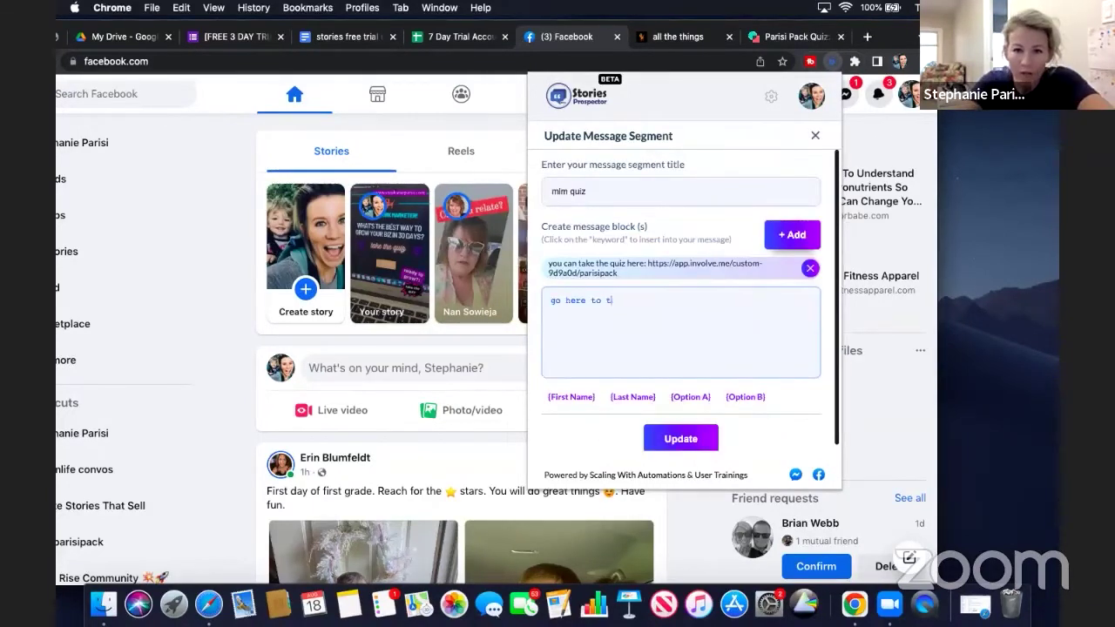
{"action": "type", "text": "ake the quiz:"}
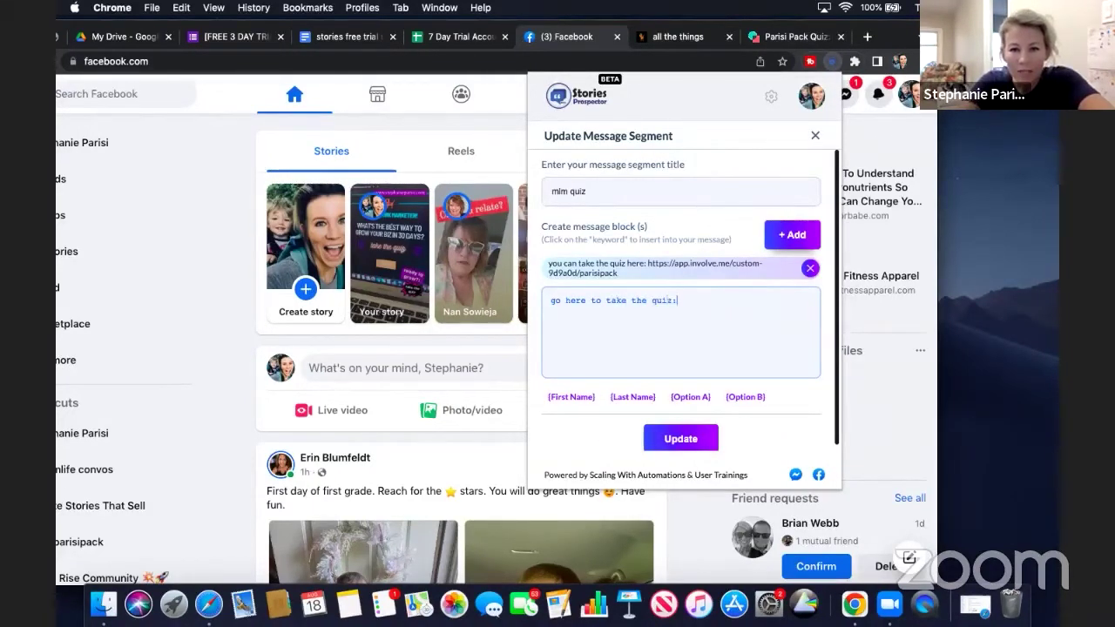
{"action": "key", "text": "super+v"}
{"action": "left_click", "coordinate": [793, 234]}
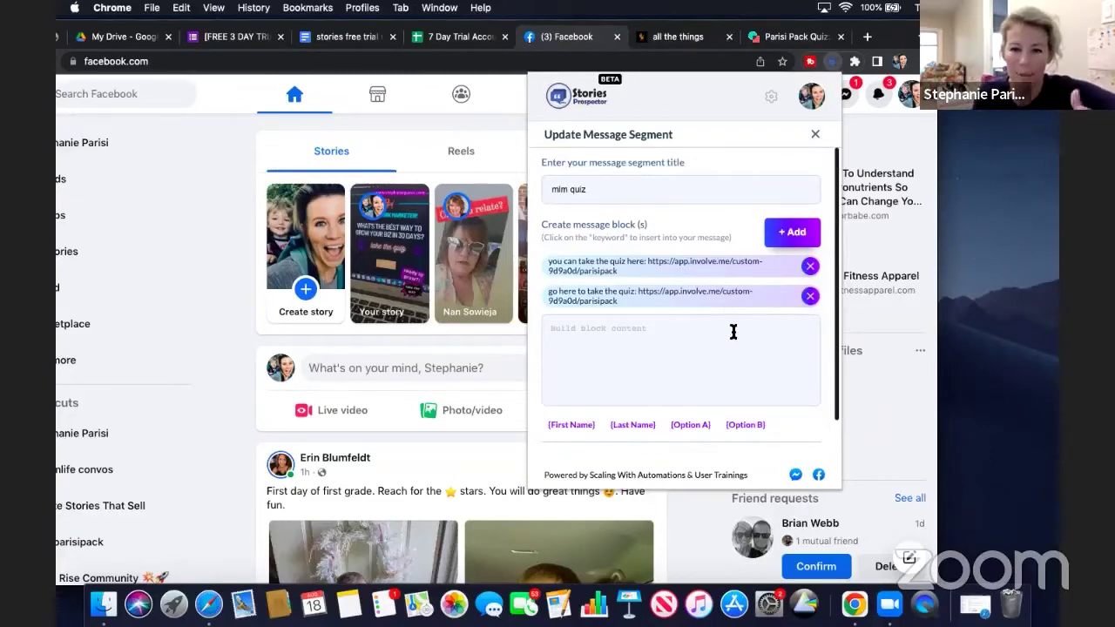
{"action": "scroll", "coordinate": [742, 294], "scroll_direction": "down", "scroll_amount": 2}
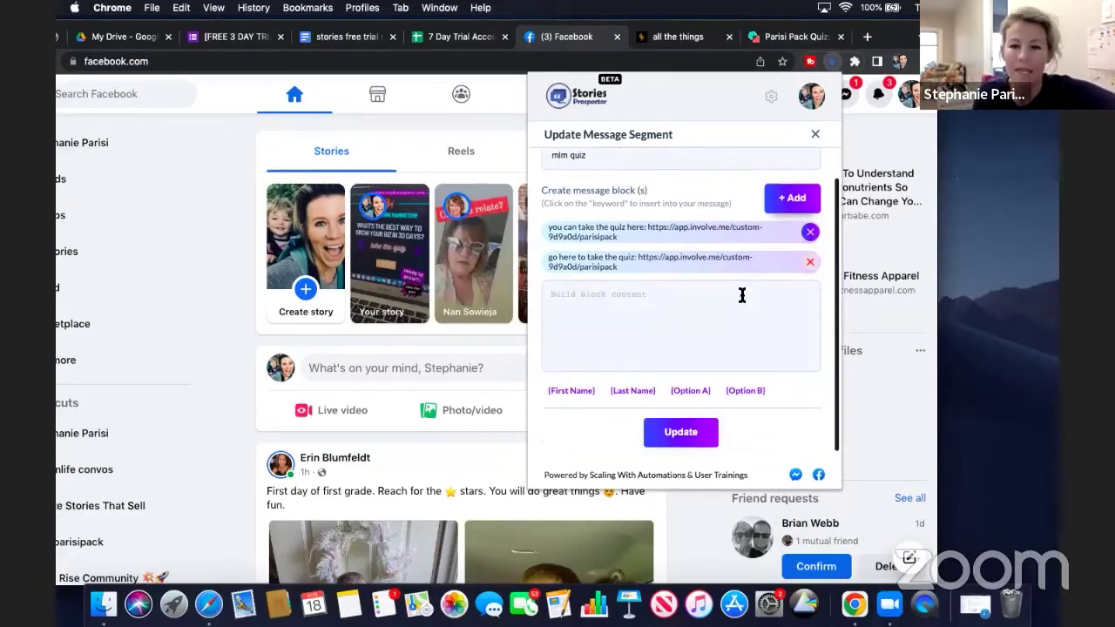
{"action": "left_click", "coordinate": [681, 433]}
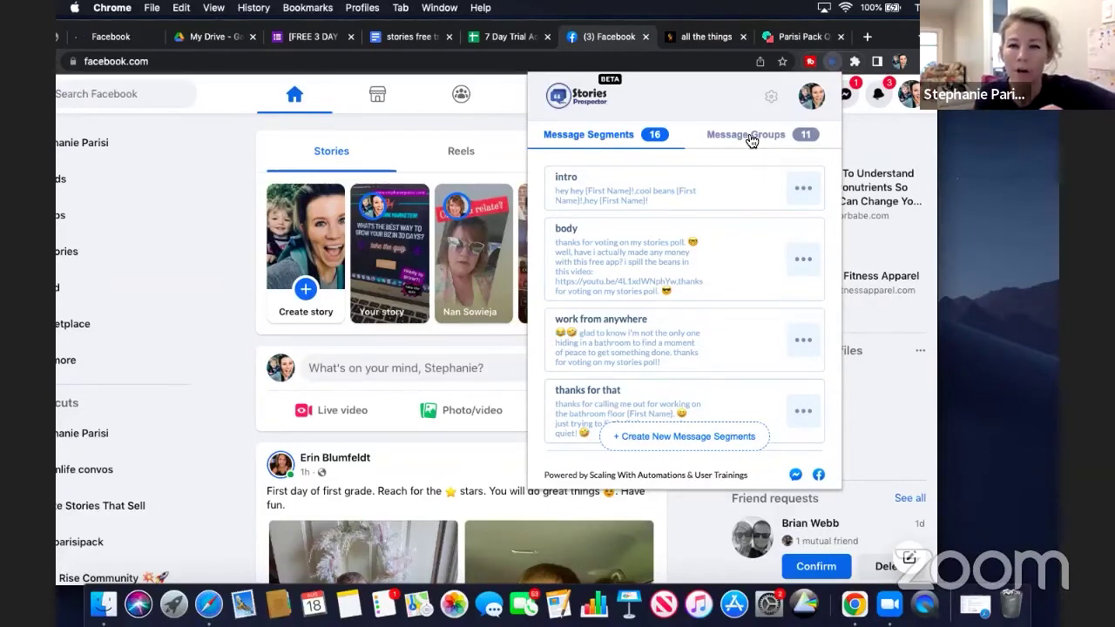
Start a new message group titled "mlm quiz"
{"action": "left_click", "coordinate": [747, 135]}
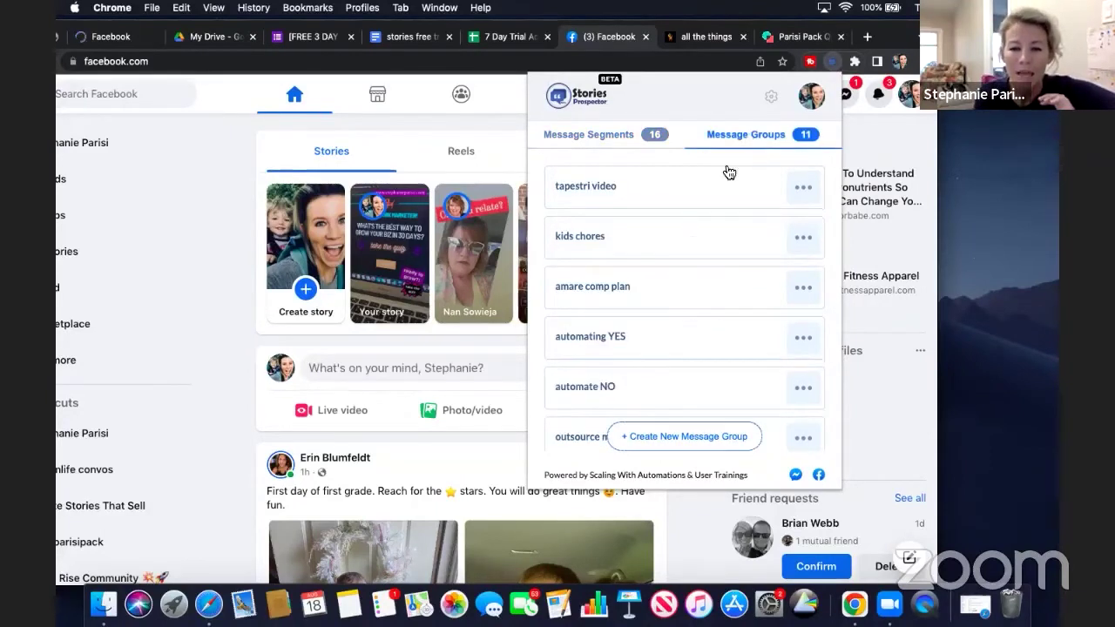
{"action": "left_click", "coordinate": [699, 438]}
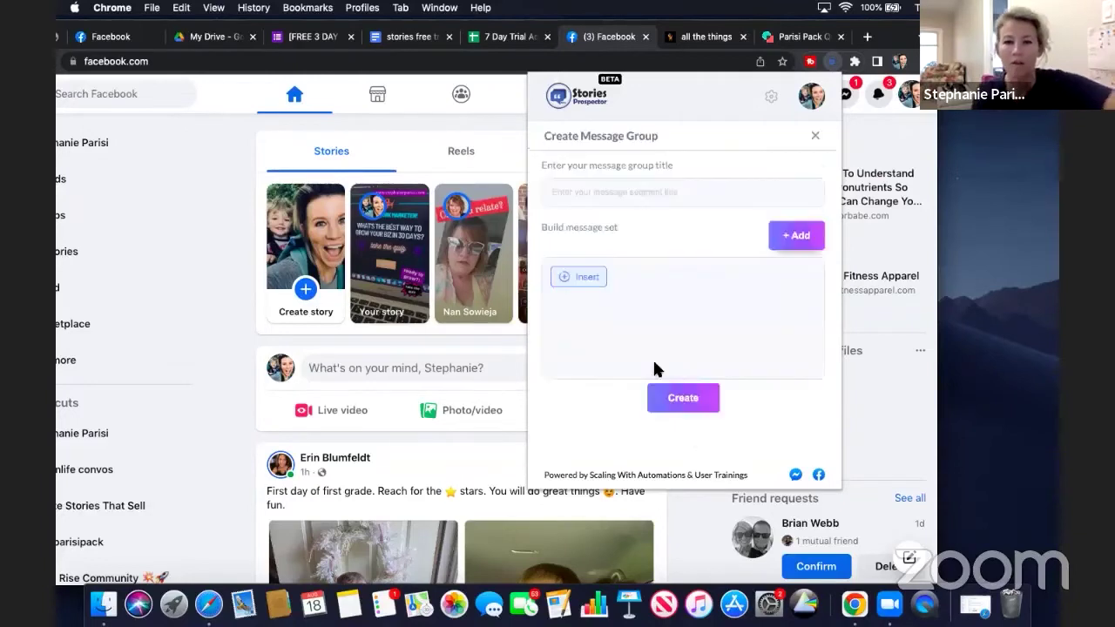
{"action": "left_click", "coordinate": [621, 199]}
{"action": "type", "text": "mlm quiz"}
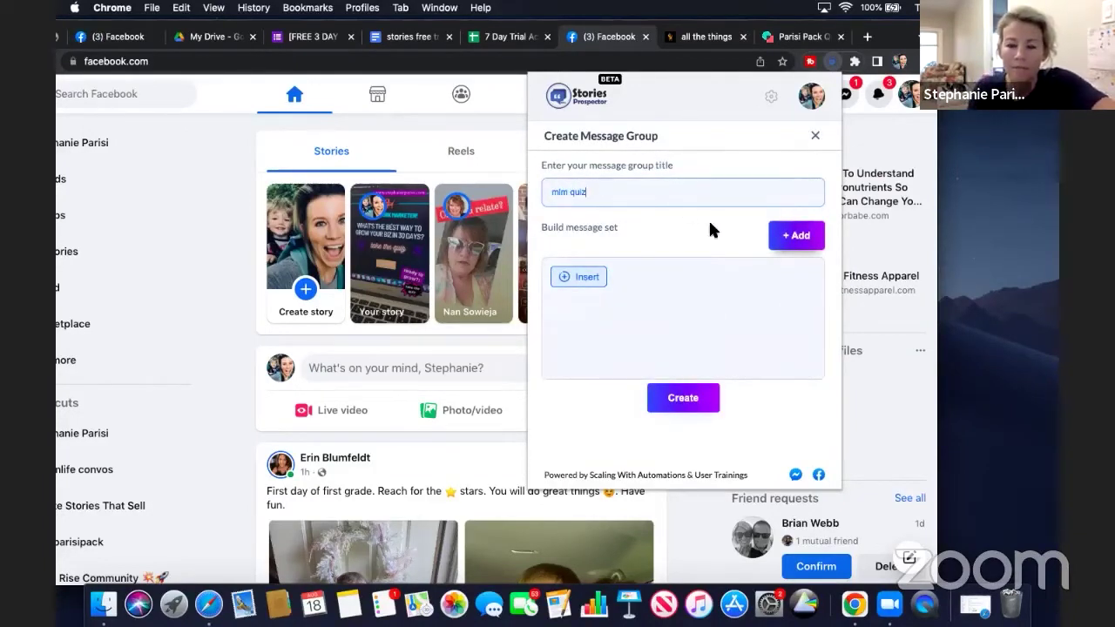
Build a message set from the "intro" and "mlm quiz" segments, add it to the group, and create the group
{"action": "left_click", "coordinate": [586, 279]}
{"action": "left_click", "coordinate": [642, 284]}
{"action": "left_click", "coordinate": [636, 281]}
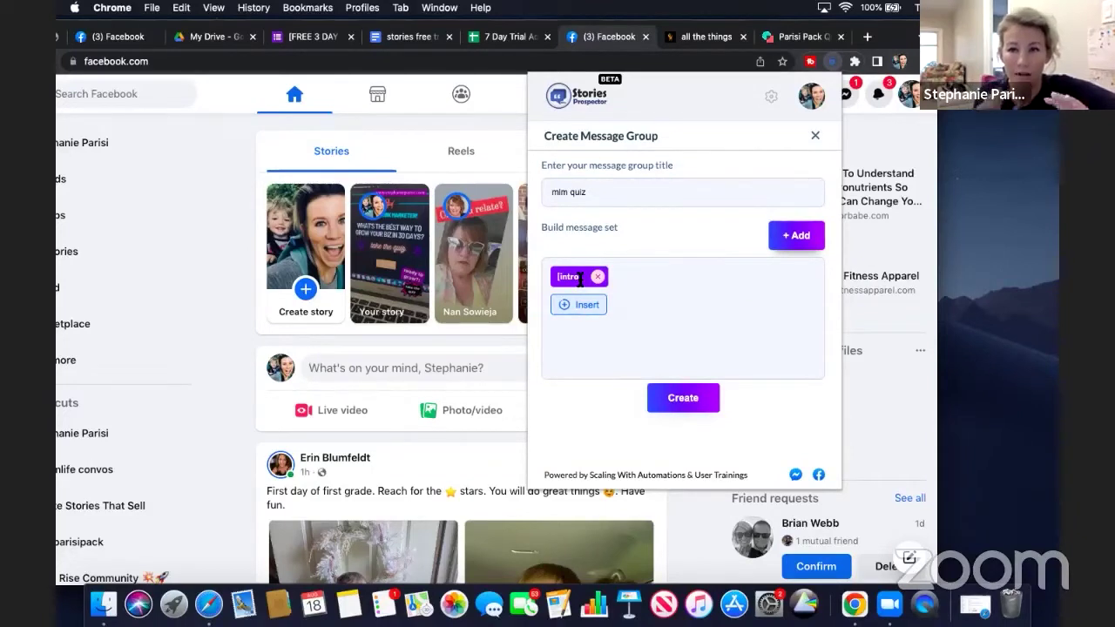
{"action": "left_click", "coordinate": [589, 306]}
{"action": "left_click", "coordinate": [662, 310]}
{"action": "scroll", "coordinate": [662, 344], "scroll_direction": "down", "scroll_amount": 5}
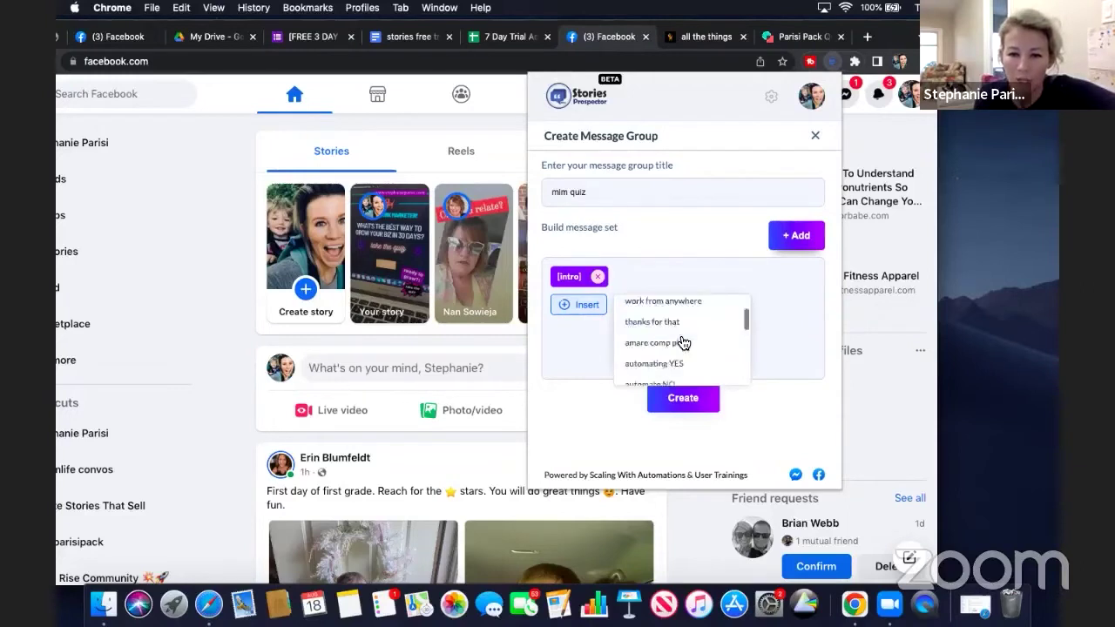
{"action": "left_click", "coordinate": [660, 372]}
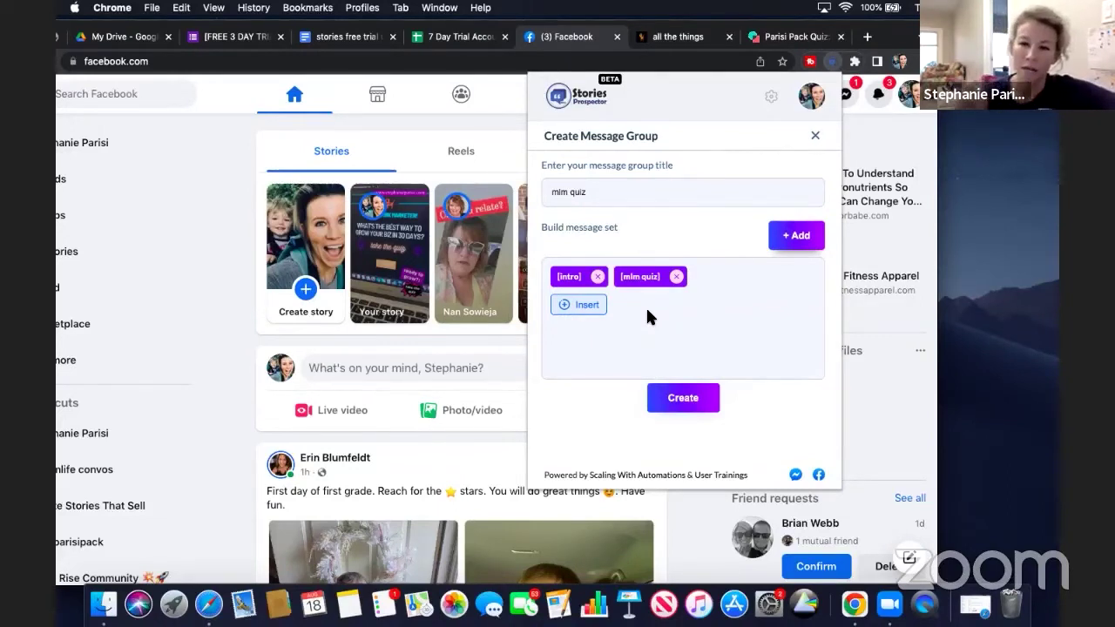
{"action": "left_click", "coordinate": [797, 236]}
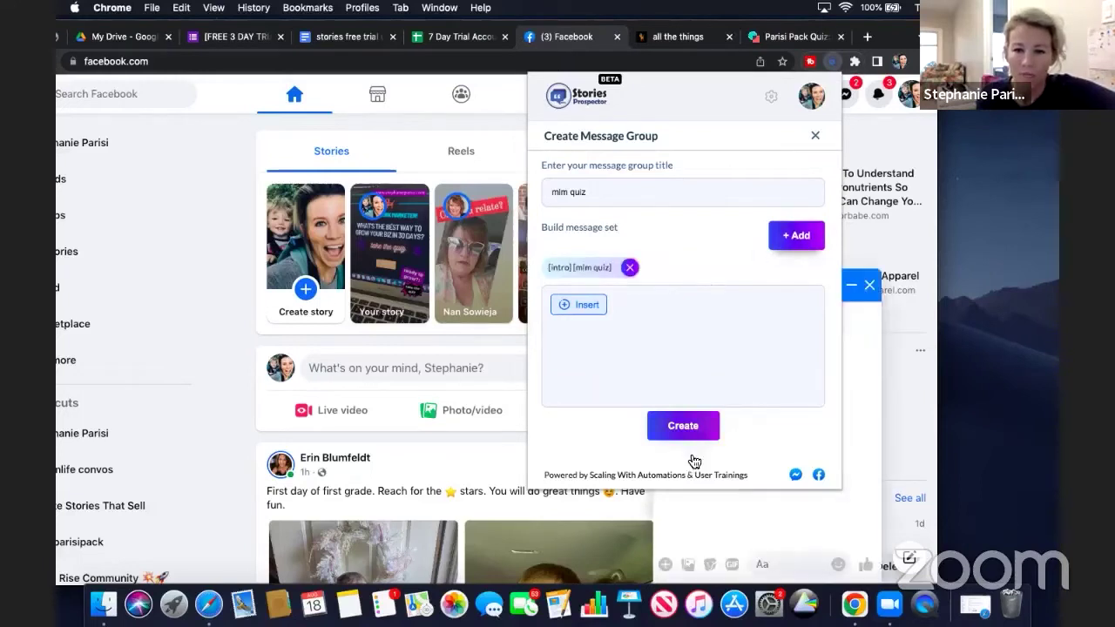
{"action": "left_click", "coordinate": [683, 426]}
{"action": "scroll", "coordinate": [684, 422], "scroll_direction": "down", "scroll_amount": 5}
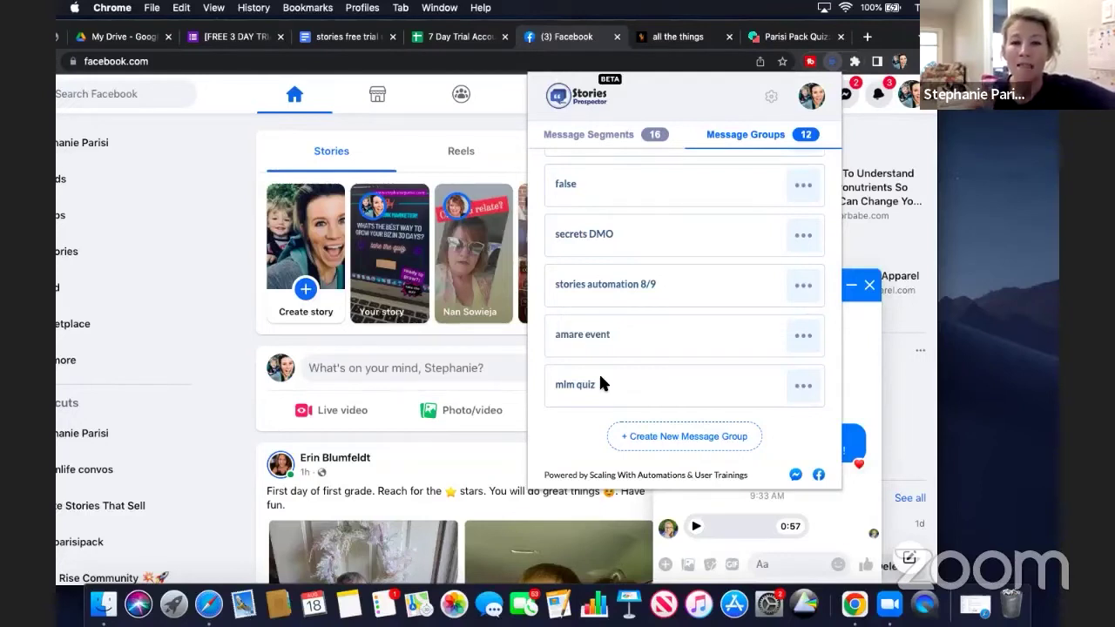
Open the setup of the "SEND ME / THE QUIZ" poll story and assign the "mlm quiz" message group to the SEND ME answer
{"action": "left_click", "coordinate": [579, 107]}
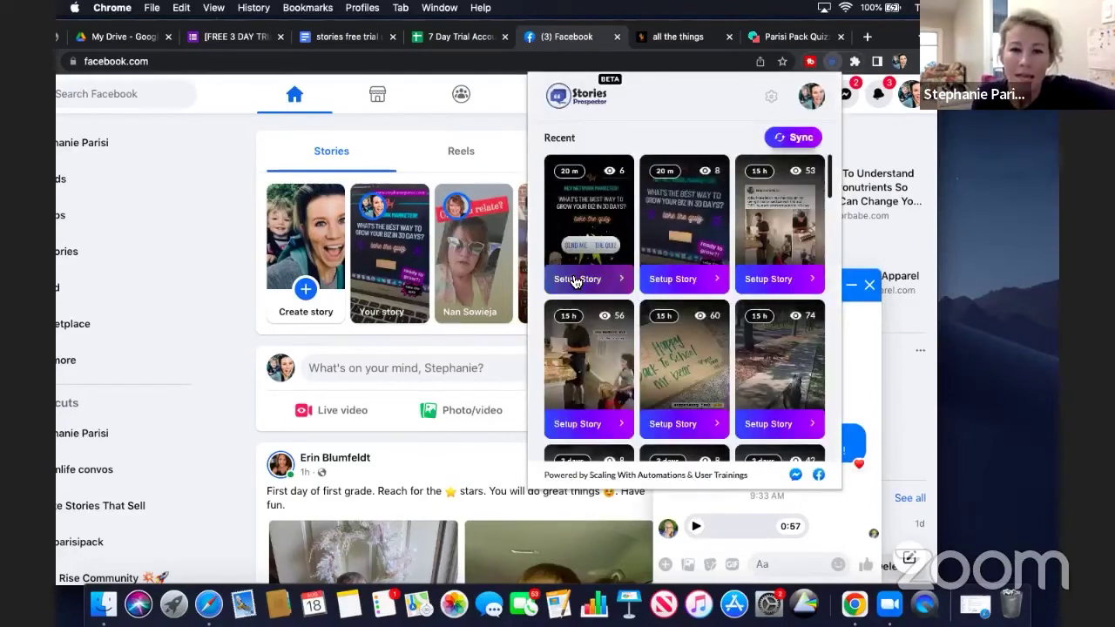
{"action": "left_click", "coordinate": [578, 278]}
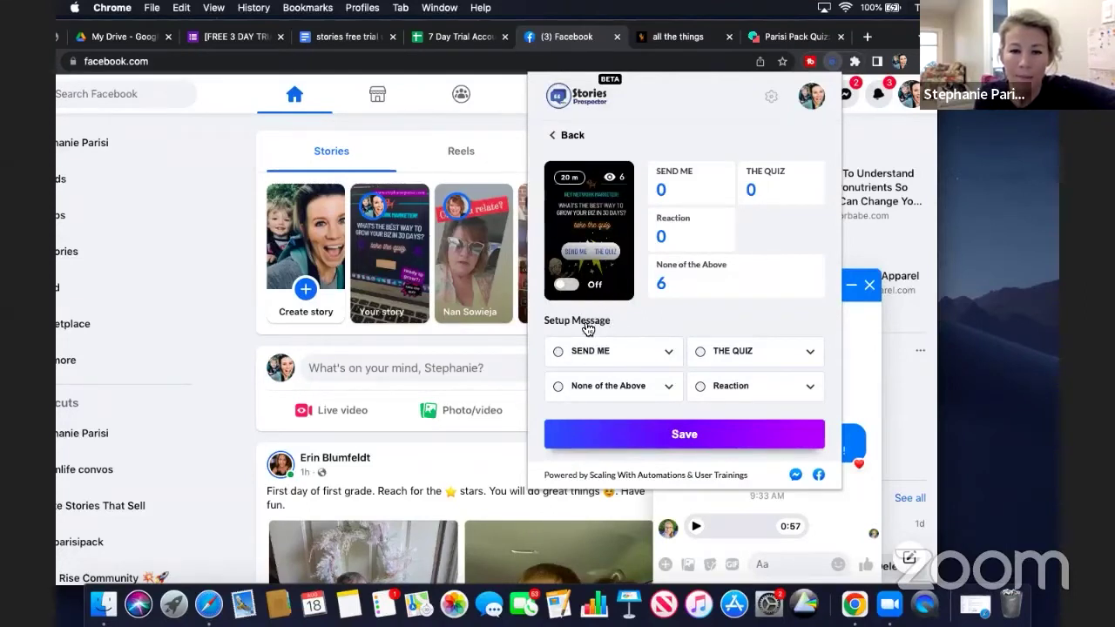
{"action": "left_click", "coordinate": [671, 358]}
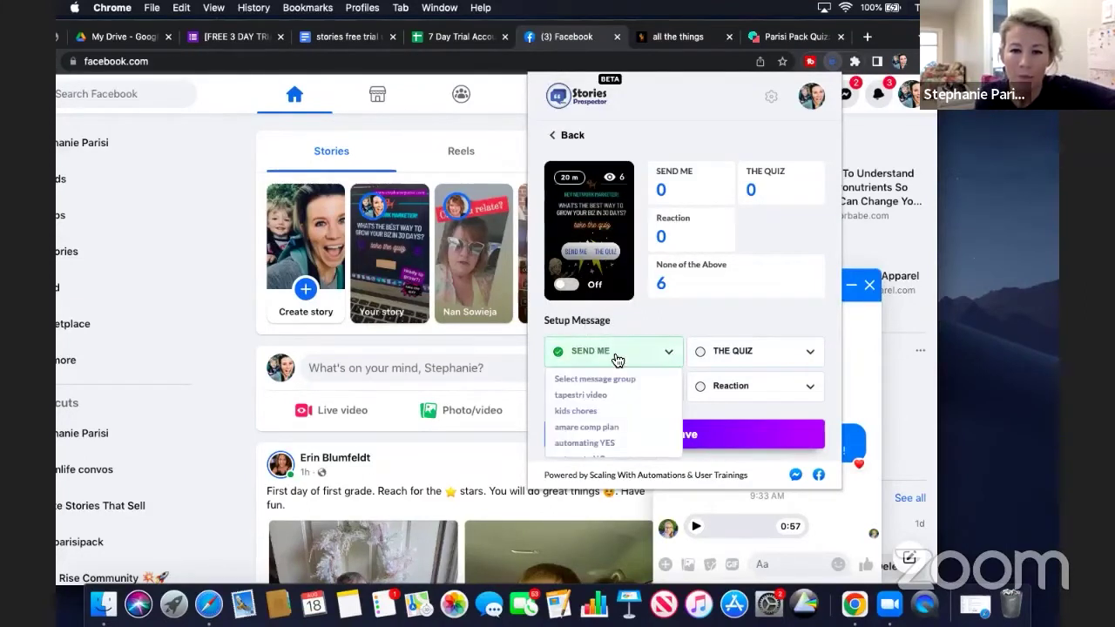
{"action": "scroll", "coordinate": [617, 421], "scroll_direction": "down", "scroll_amount": 5}
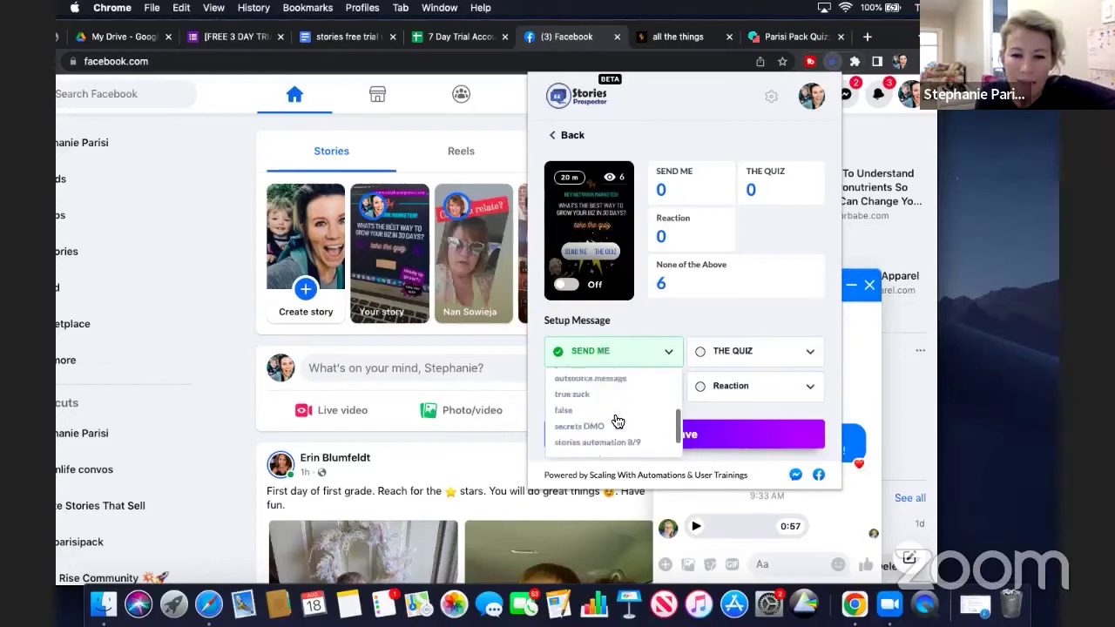
{"action": "left_click", "coordinate": [572, 446]}
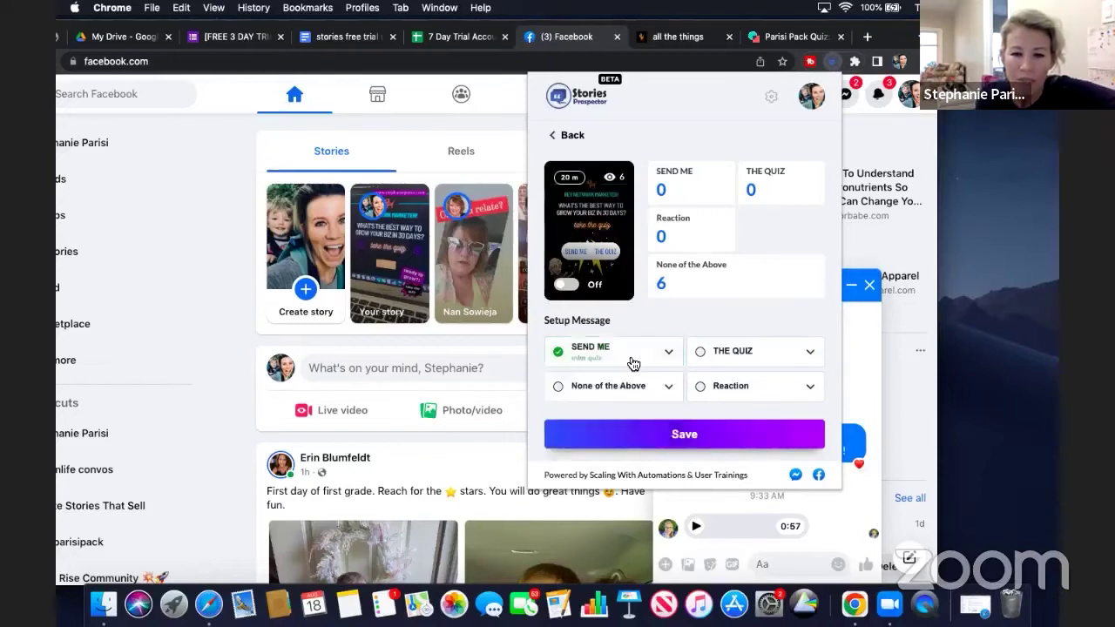
Assign the "mlm quiz" message group to the THE QUIZ answer and save the story setup
{"action": "left_click", "coordinate": [810, 352]}
{"action": "scroll", "coordinate": [787, 412], "scroll_direction": "down", "scroll_amount": 3}
{"action": "scroll", "coordinate": [788, 412], "scroll_direction": "down", "scroll_amount": 3}
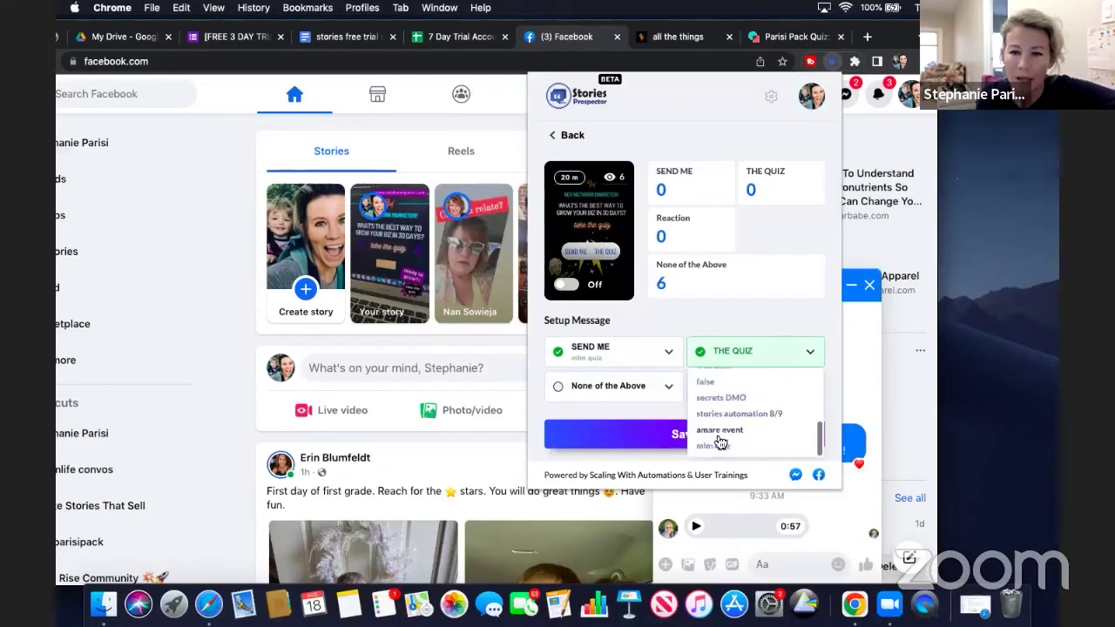
{"action": "left_click", "coordinate": [775, 446]}
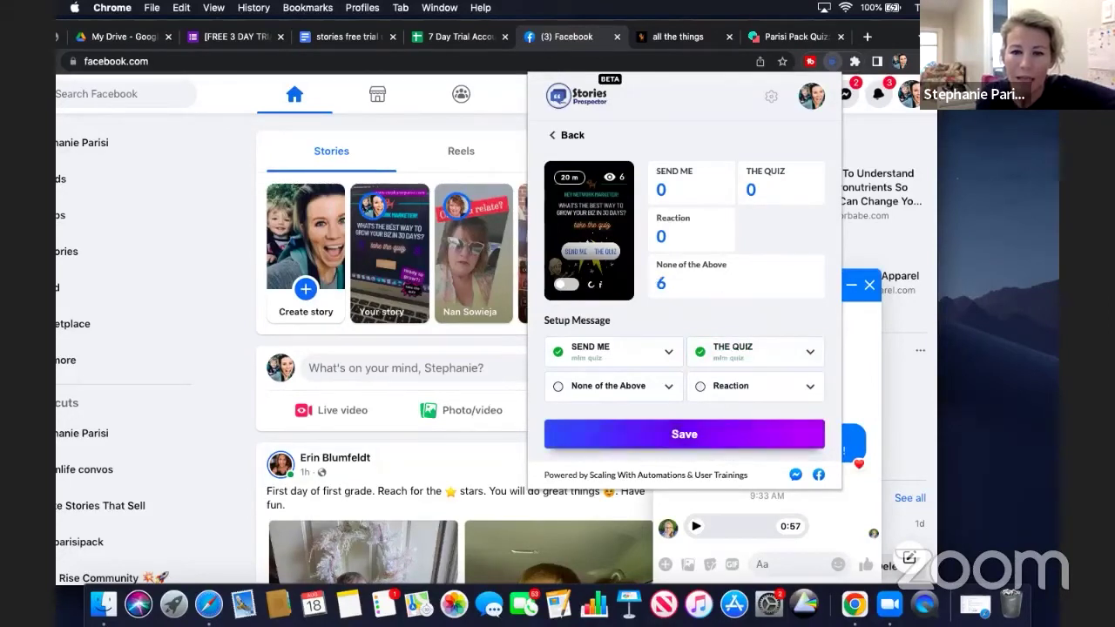
{"action": "left_click", "coordinate": [699, 435]}
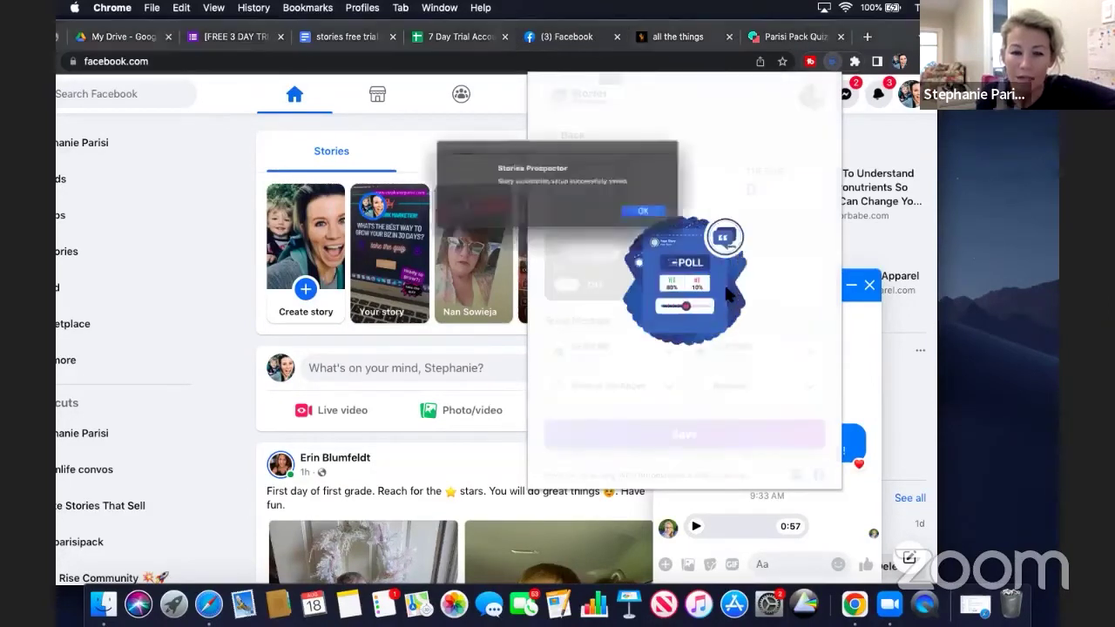
{"action": "left_click", "coordinate": [658, 218]}
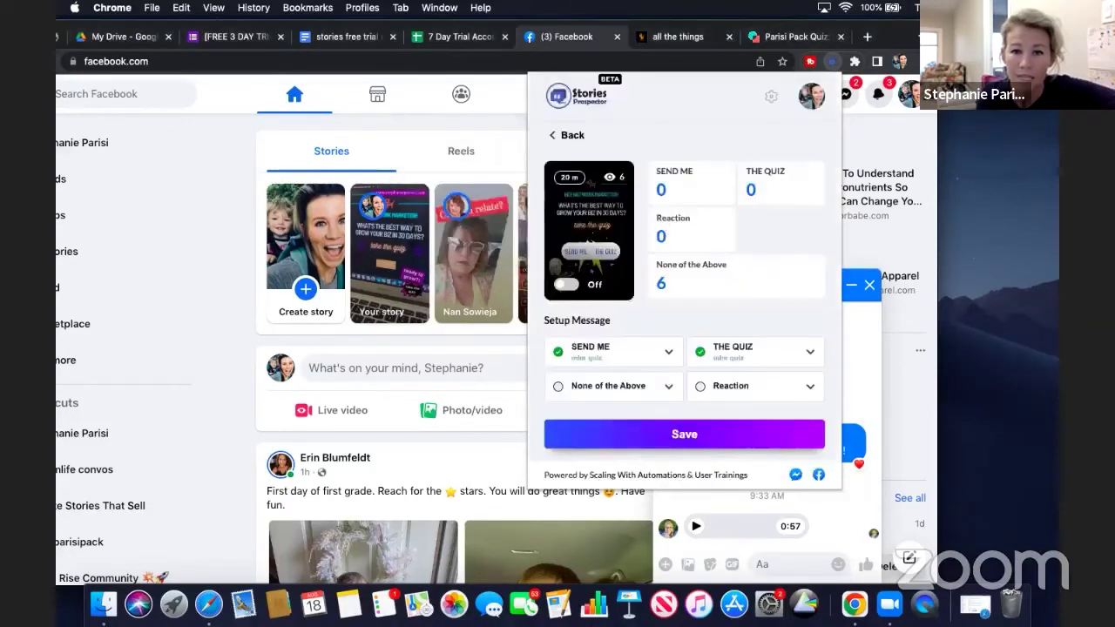
Turn on the poll story's automation, save the setup, and return to the recent stories
{"action": "left_click", "coordinate": [575, 287]}
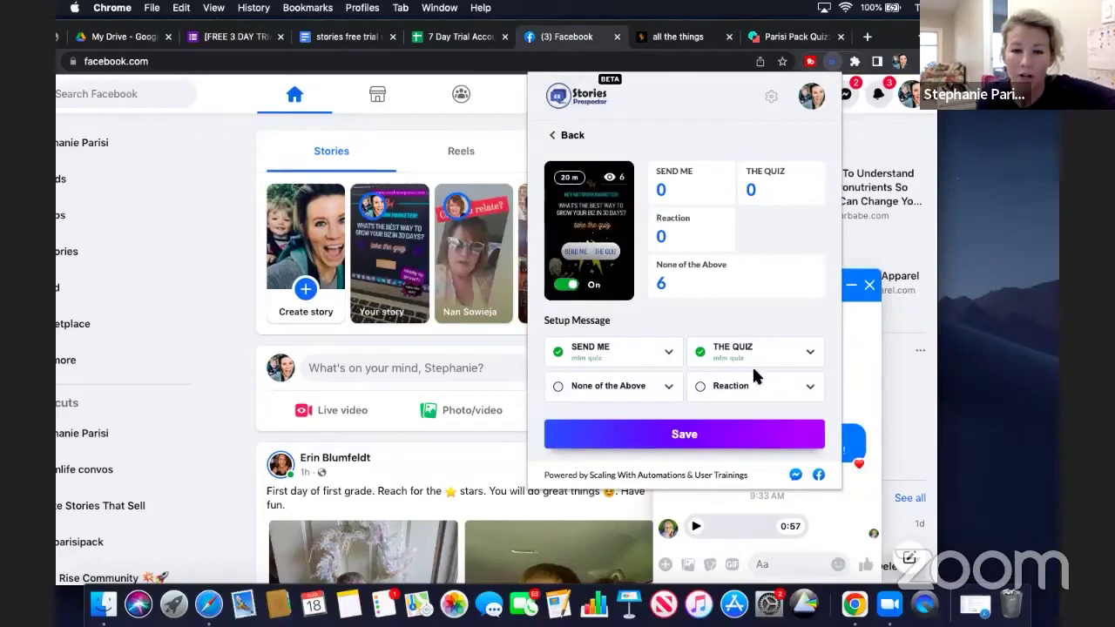
{"action": "left_click", "coordinate": [706, 436]}
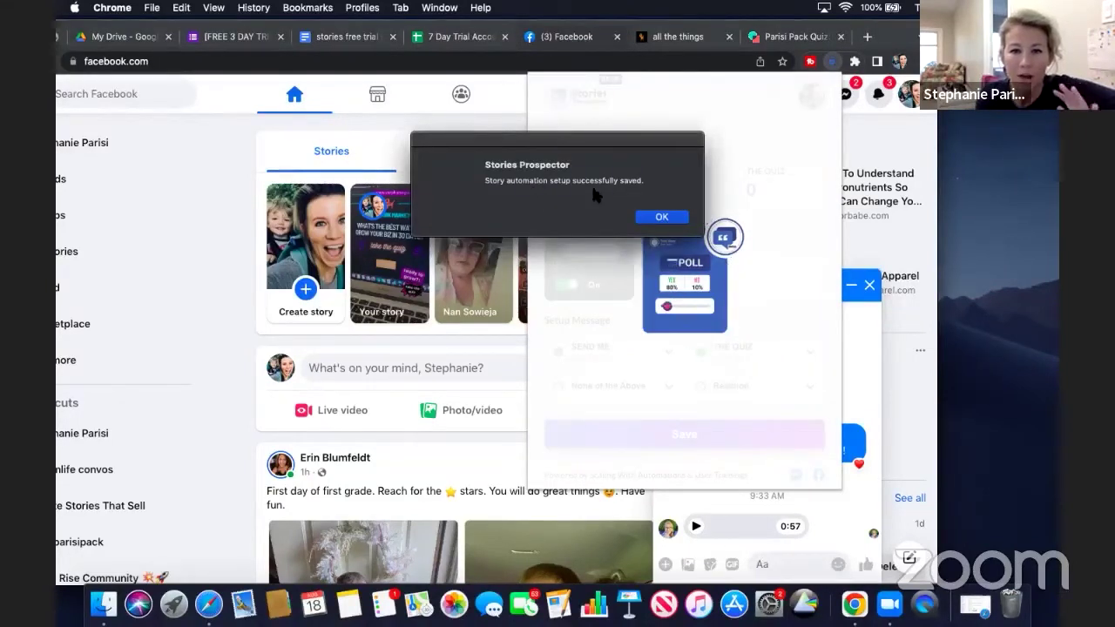
{"action": "left_click", "coordinate": [661, 217]}
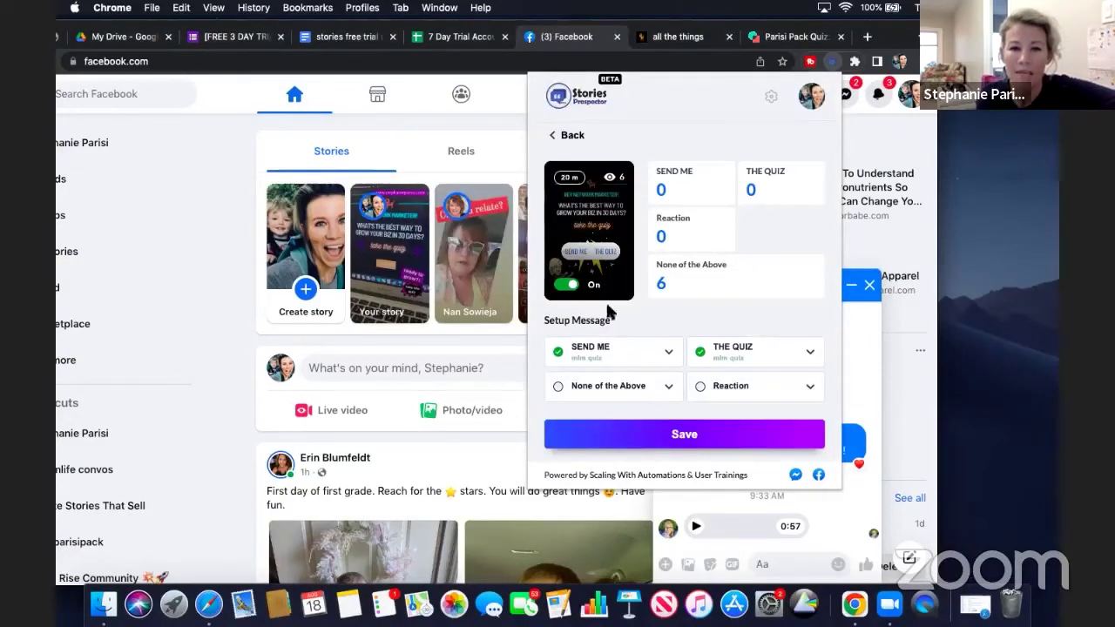
{"action": "left_click", "coordinate": [568, 136]}
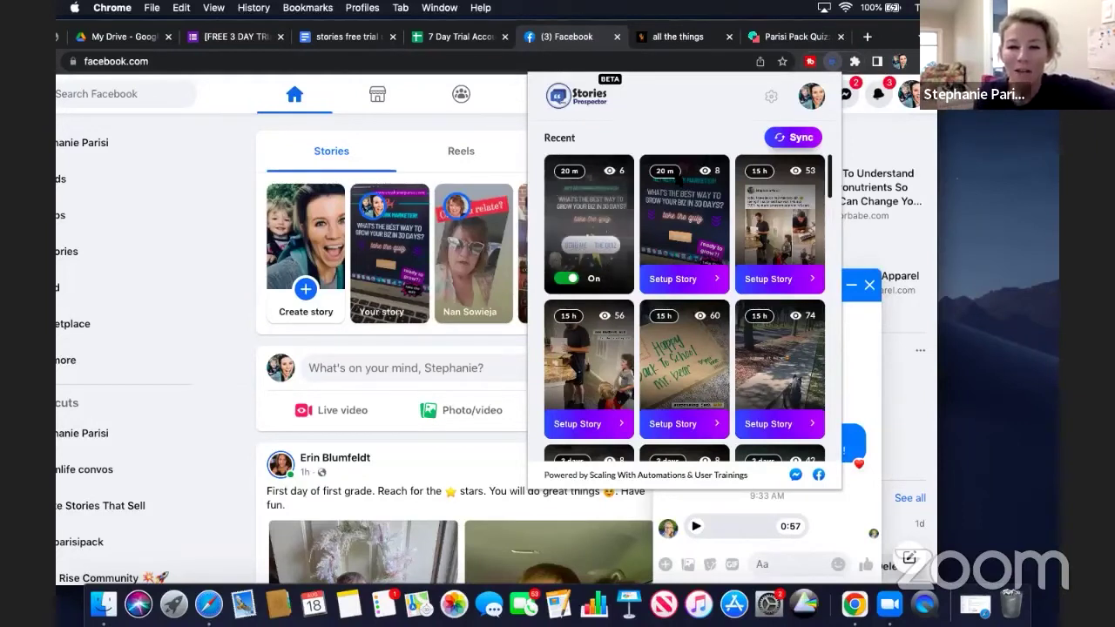
Examine the Reaction message group choices in the setup of the second quiz story, the one without a poll
{"action": "left_click", "coordinate": [673, 280]}
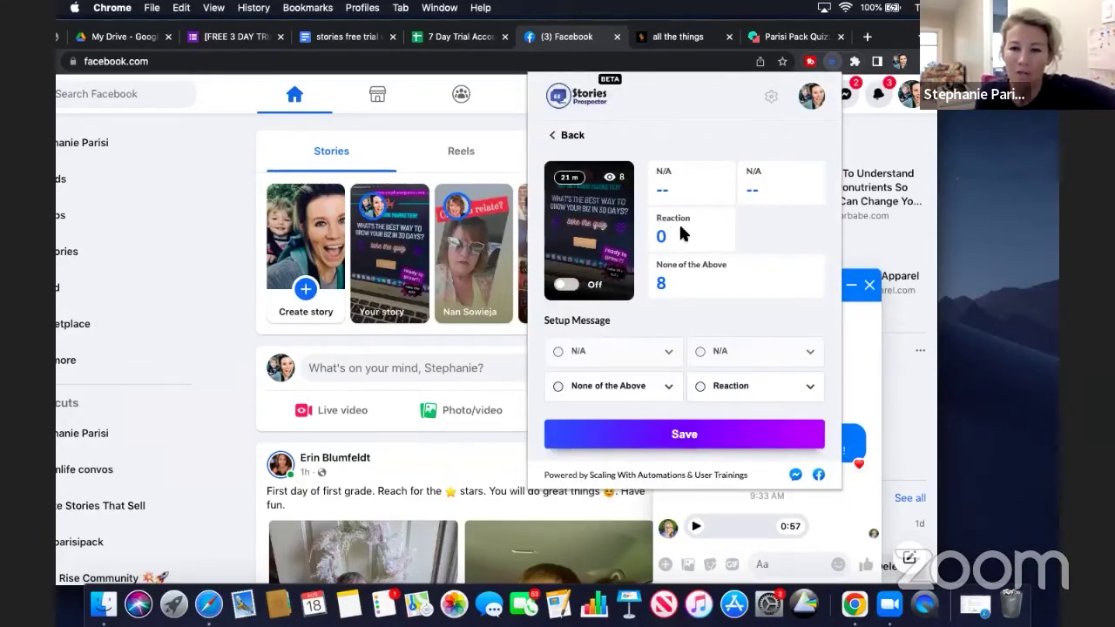
{"action": "left_click", "coordinate": [770, 393]}
{"action": "scroll", "coordinate": [757, 440], "scroll_direction": "down", "scroll_amount": 3}
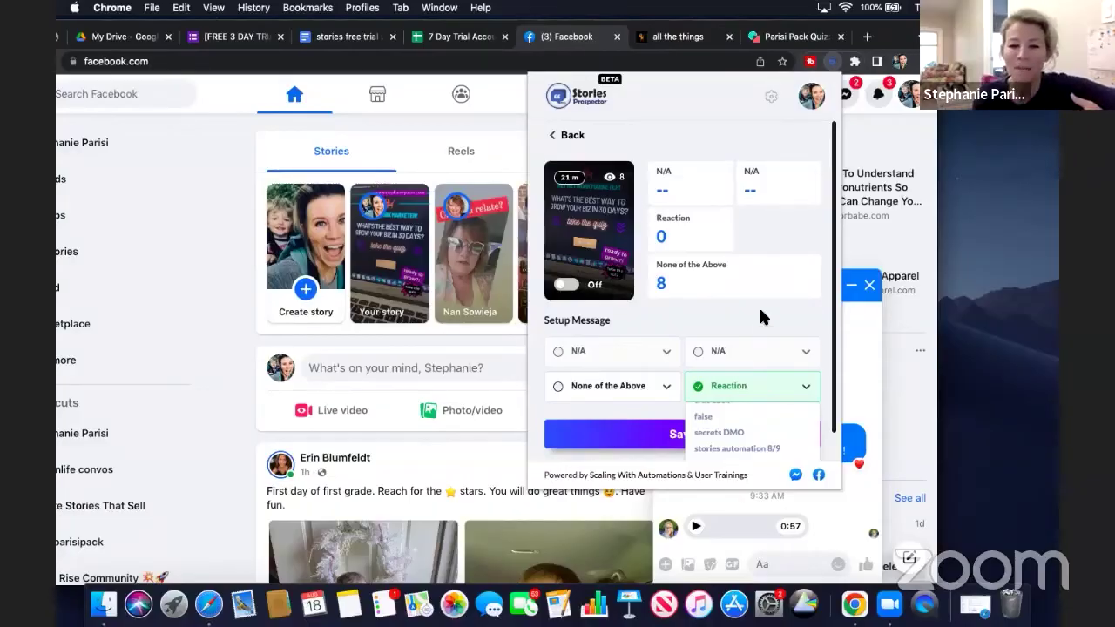
{"action": "left_click", "coordinate": [760, 311]}
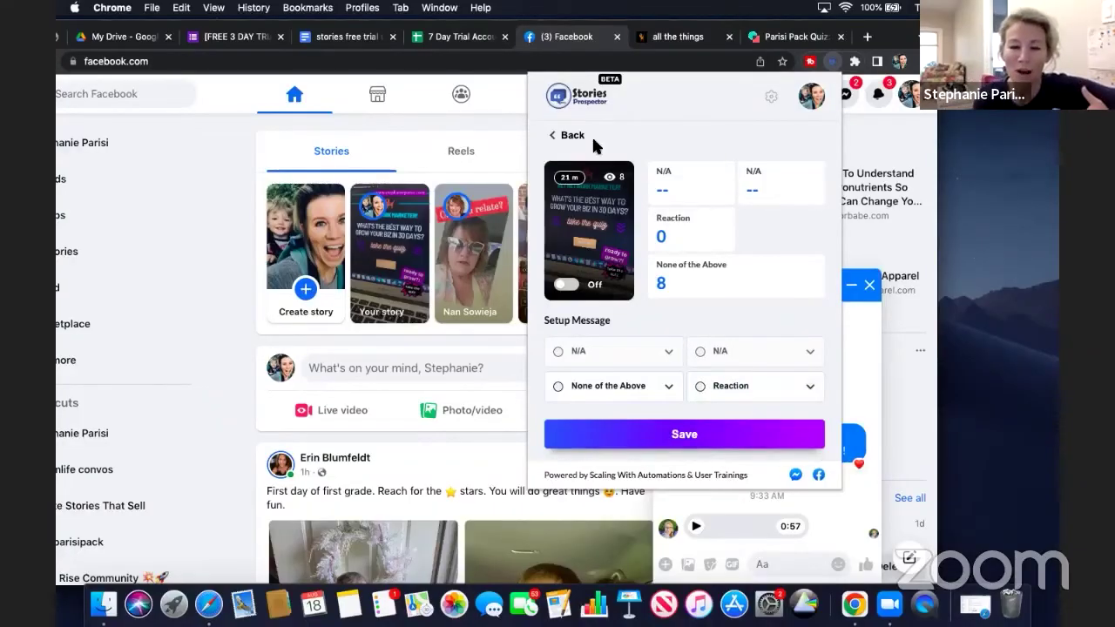
{"action": "left_click", "coordinate": [569, 136]}
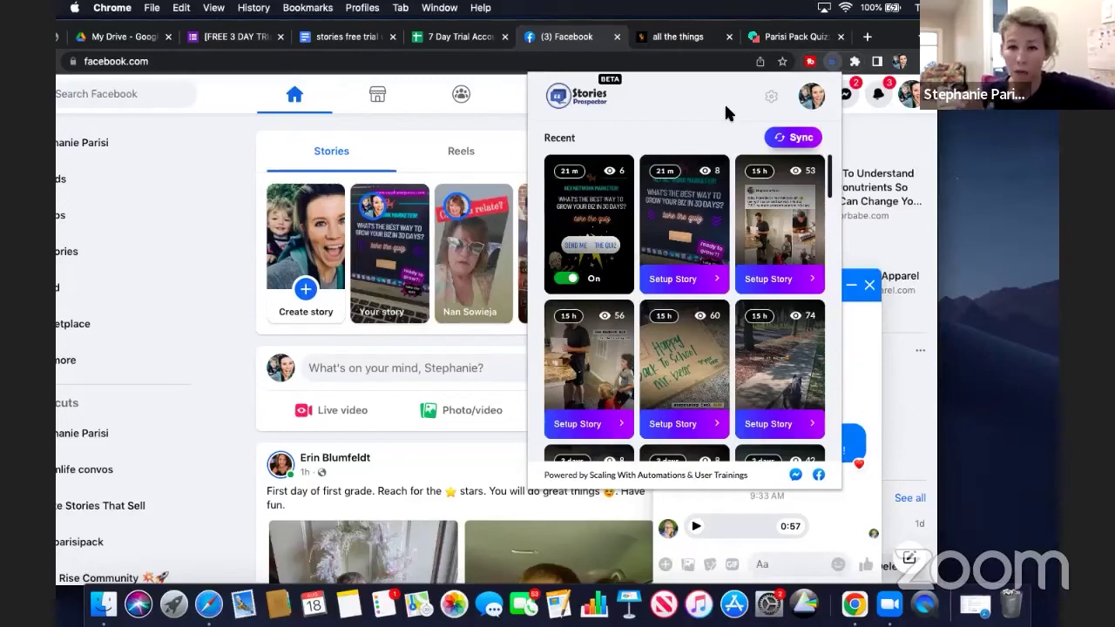
{"action": "scroll", "coordinate": [740, 259], "scroll_direction": "down", "scroll_amount": 1}
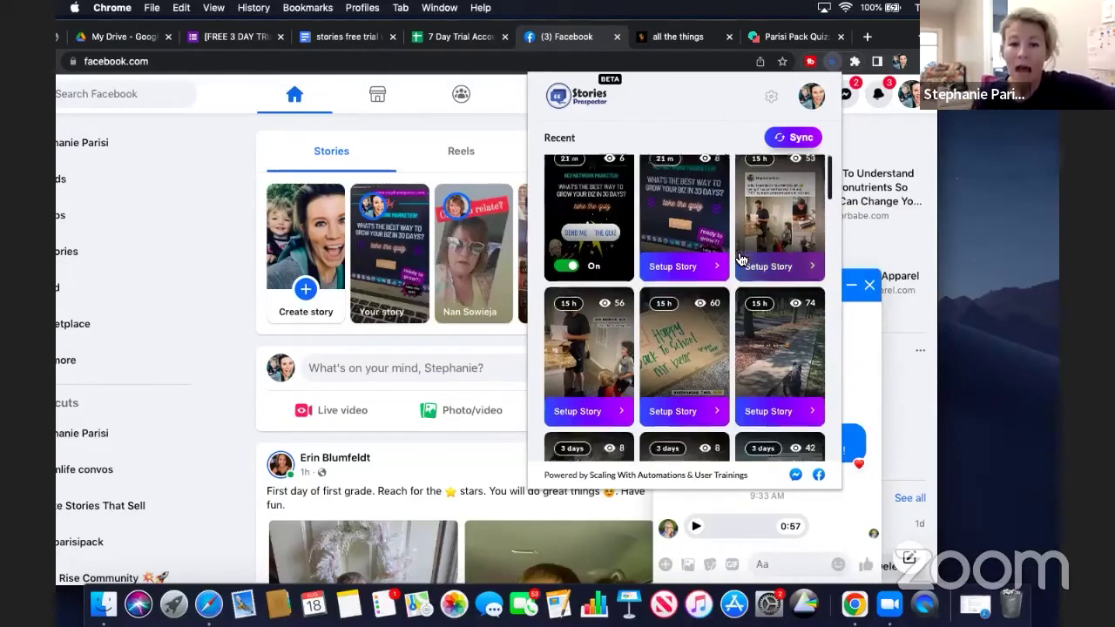
{"action": "scroll", "coordinate": [740, 259], "scroll_direction": "down", "scroll_amount": 5}
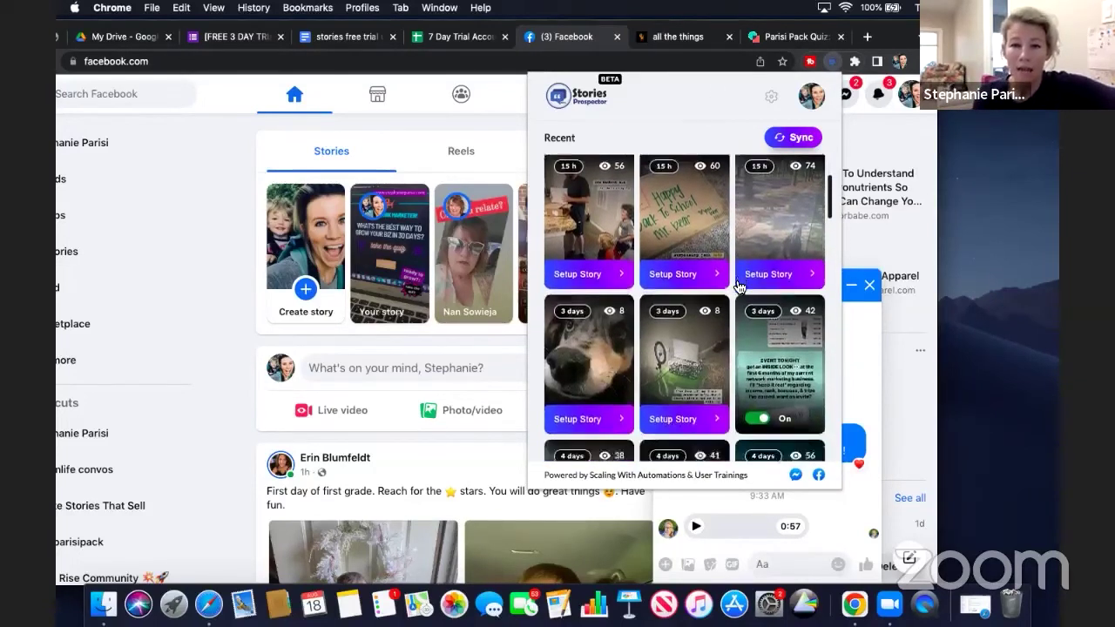
{"action": "scroll", "coordinate": [739, 287], "scroll_direction": "up", "scroll_amount": 1}
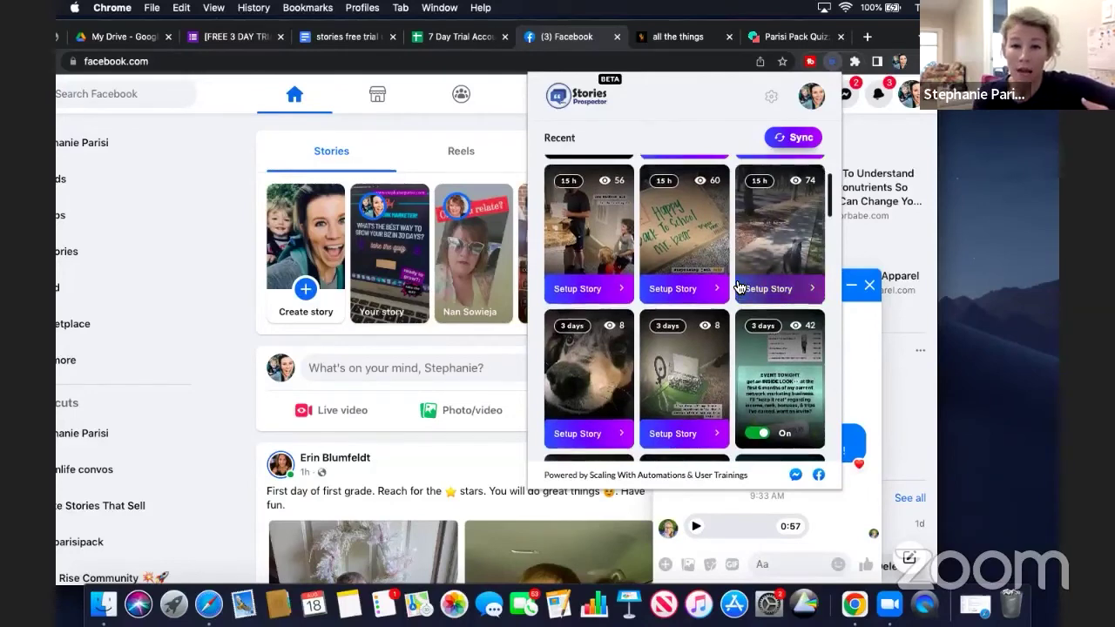
{"action": "scroll", "coordinate": [738, 287], "scroll_direction": "up", "scroll_amount": 5}
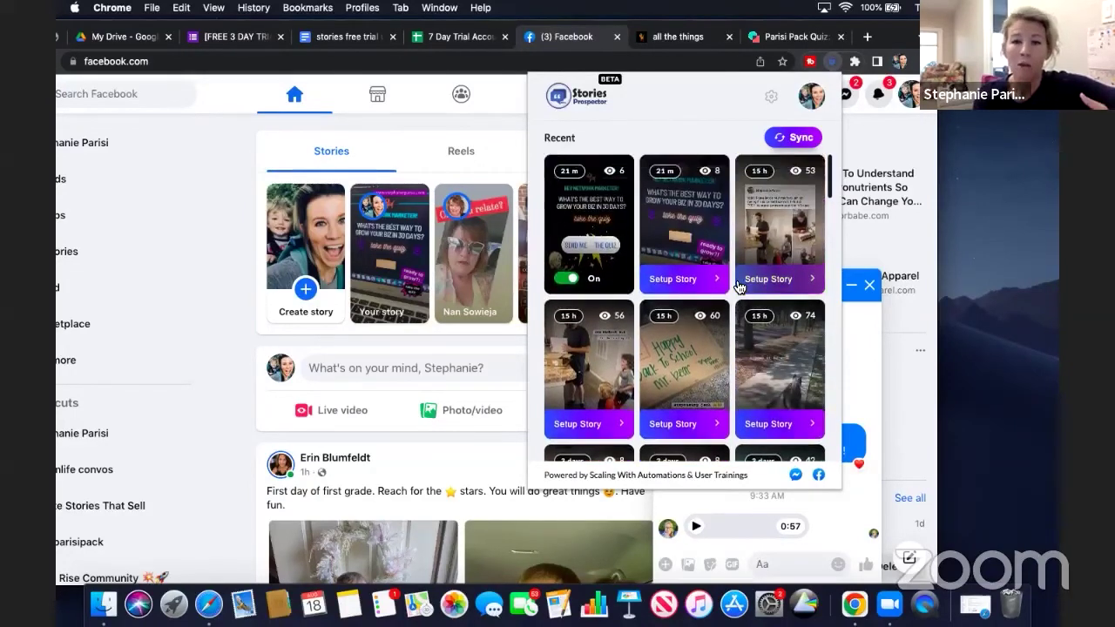